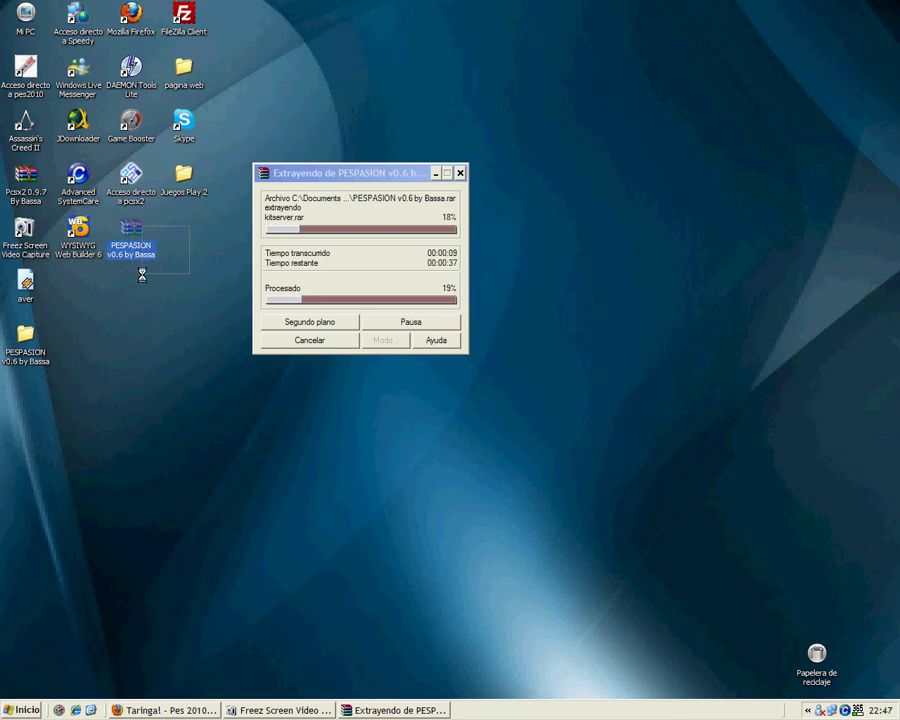
left_click_drag(179, 221, 141, 352)
left_click(203, 247)
left_click(131, 230)
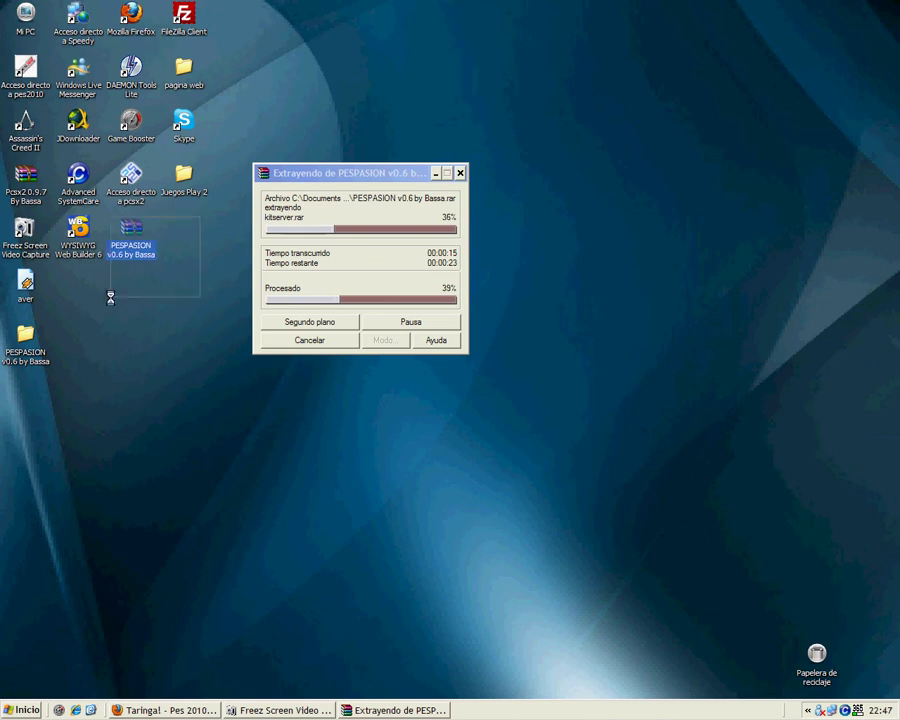
Rename the desktop file "aver" as "Amigos de T! BANQUEN XD"
right_click(27, 291)
left_click(100, 543)
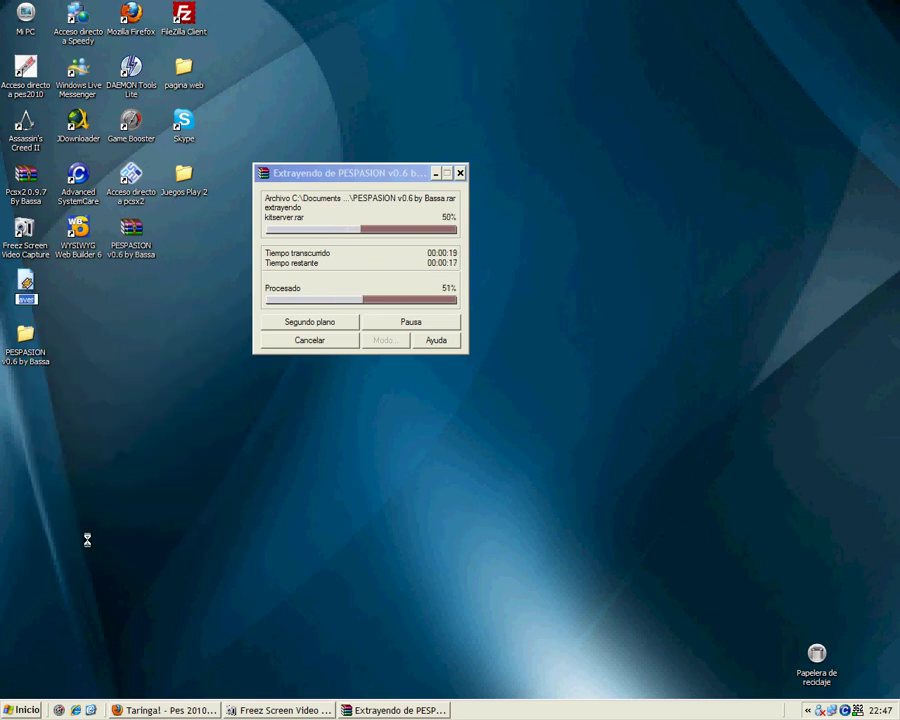
type("Amigos d")
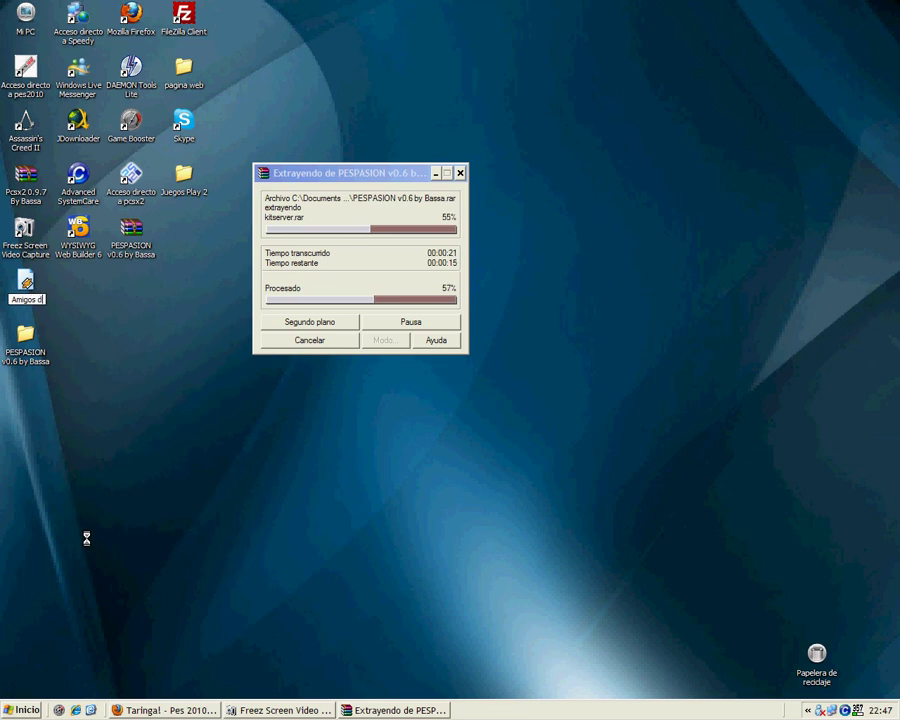
type("e T!")
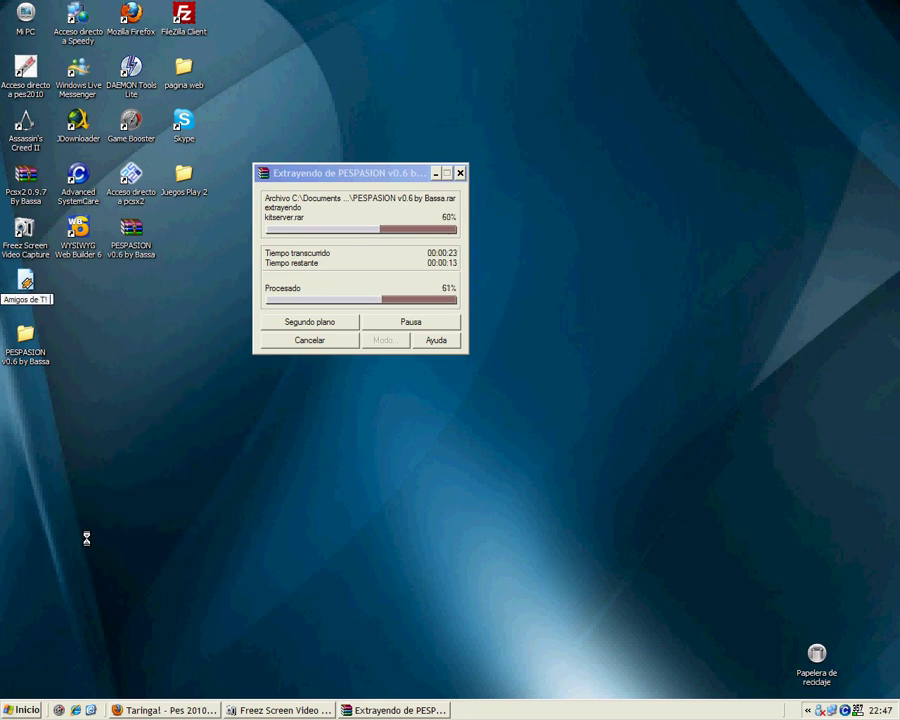
type(" BANO")
type("UEN XD")
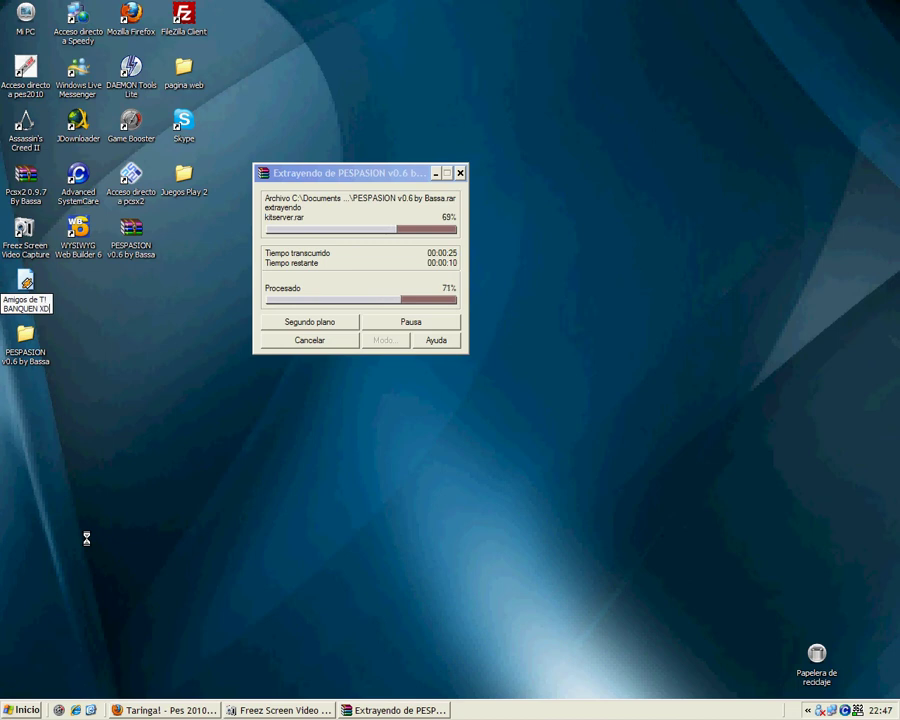
key("Return")
left_click(197, 303)
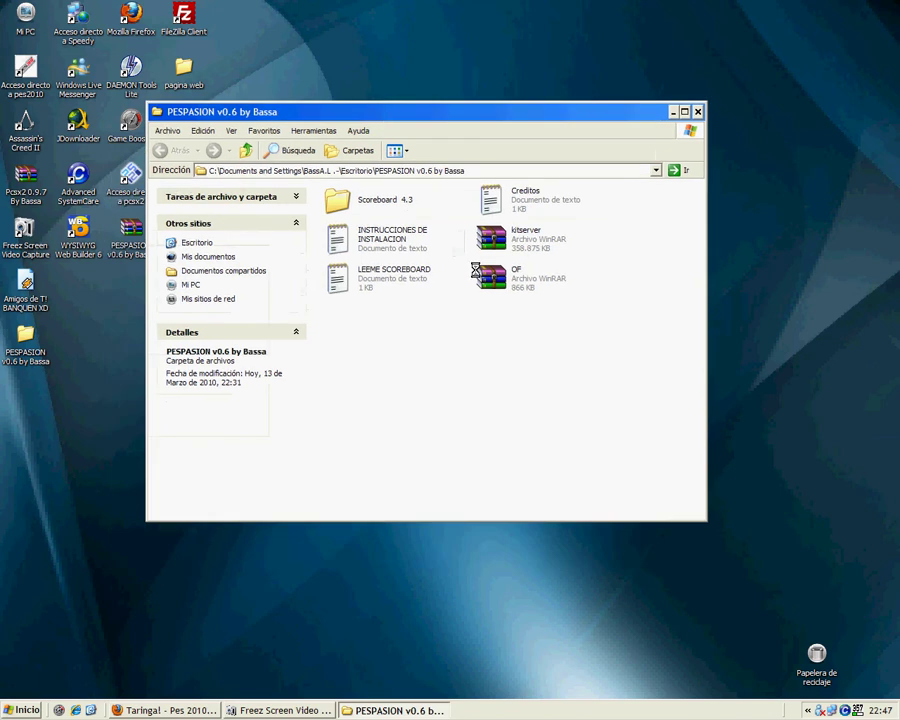
Copy the OF archive from the PESPASION v0.6 by Bassa folder and minimize that folder's window
right_click(513, 283)
left_click(476, 318)
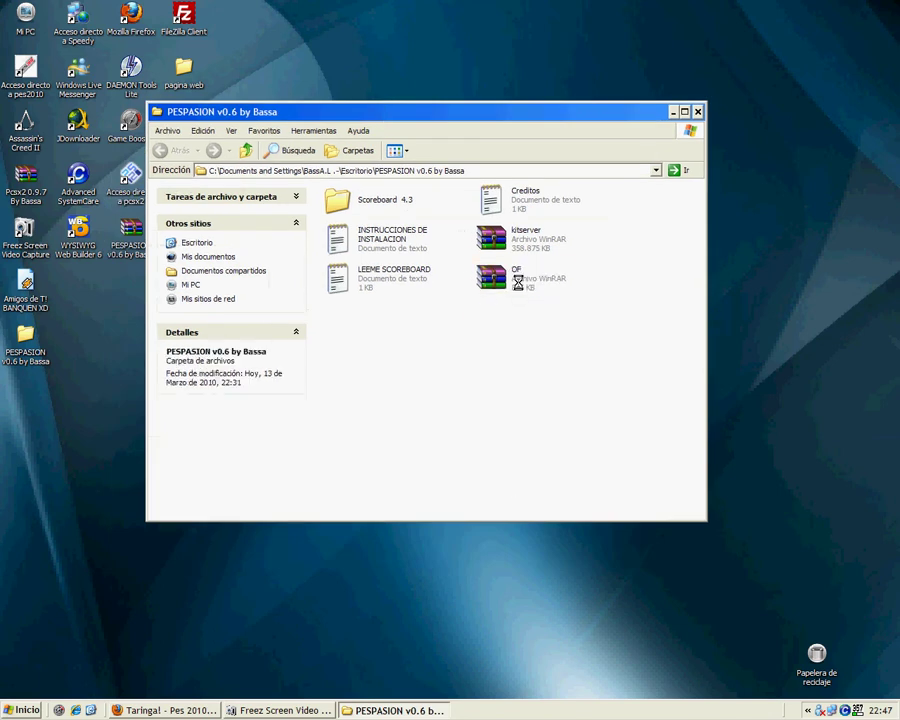
right_click(515, 283)
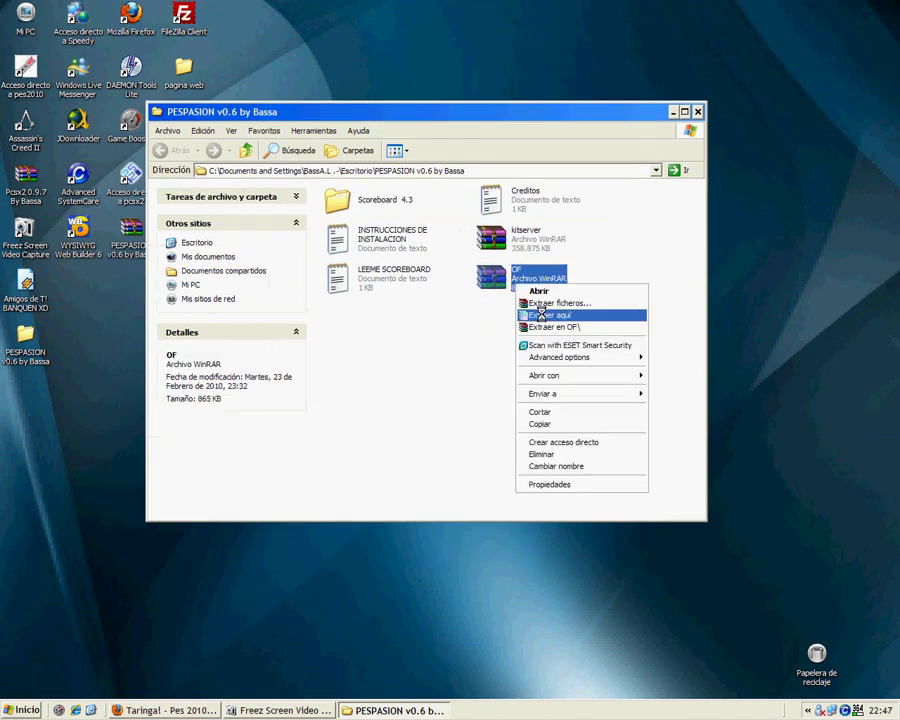
left_click(577, 423)
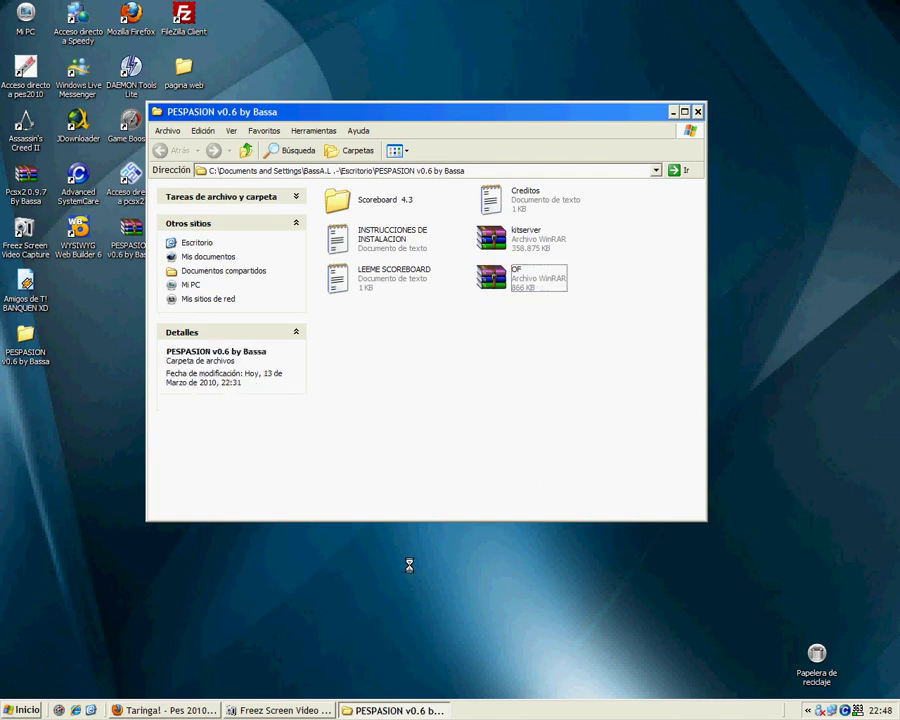
left_click(388, 710)
Open the save folder in Mis documentos\KONAMI\Pro Evolution Soccer 2010
key("super")
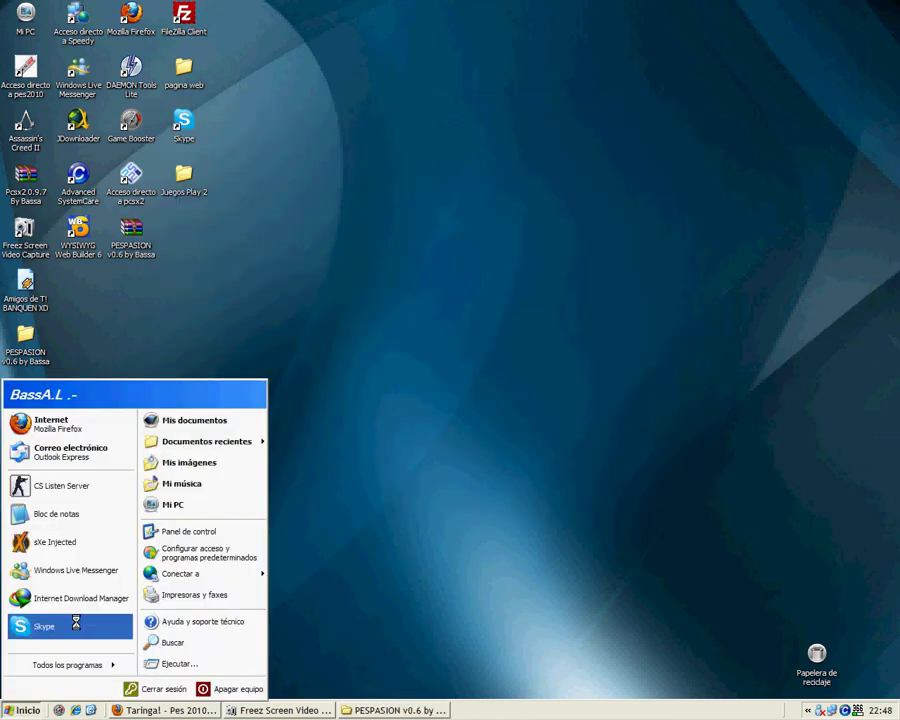
left_click(206, 418)
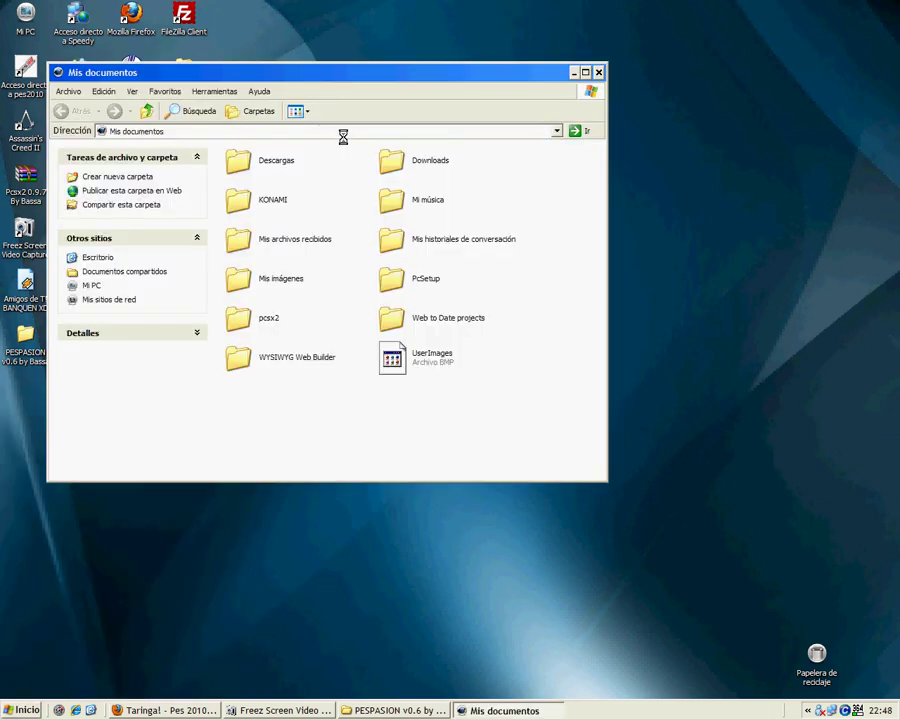
double_click(245, 198)
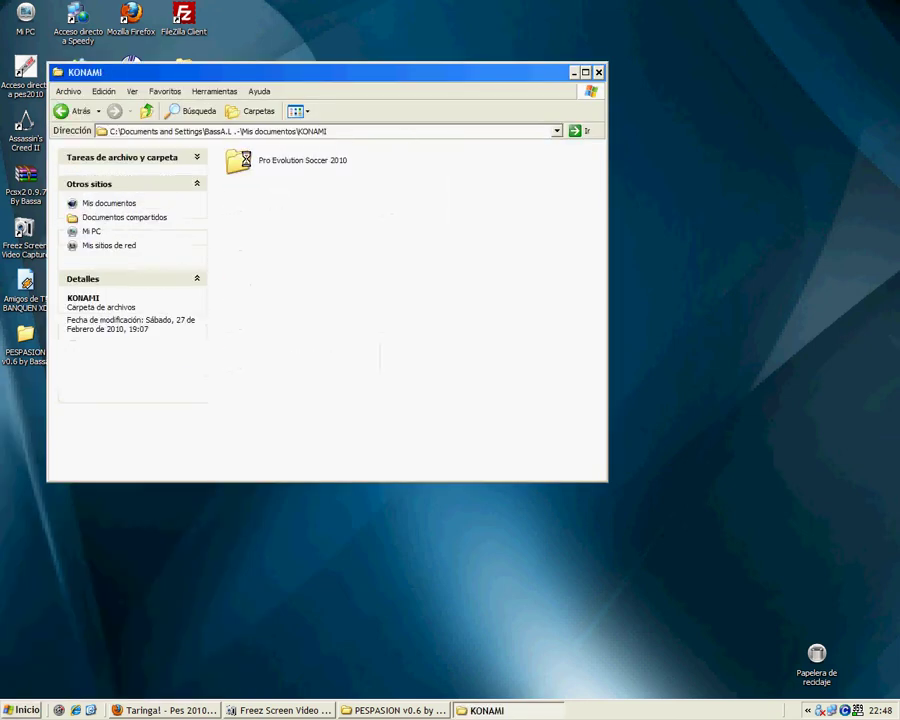
double_click(245, 160)
double_click(263, 160)
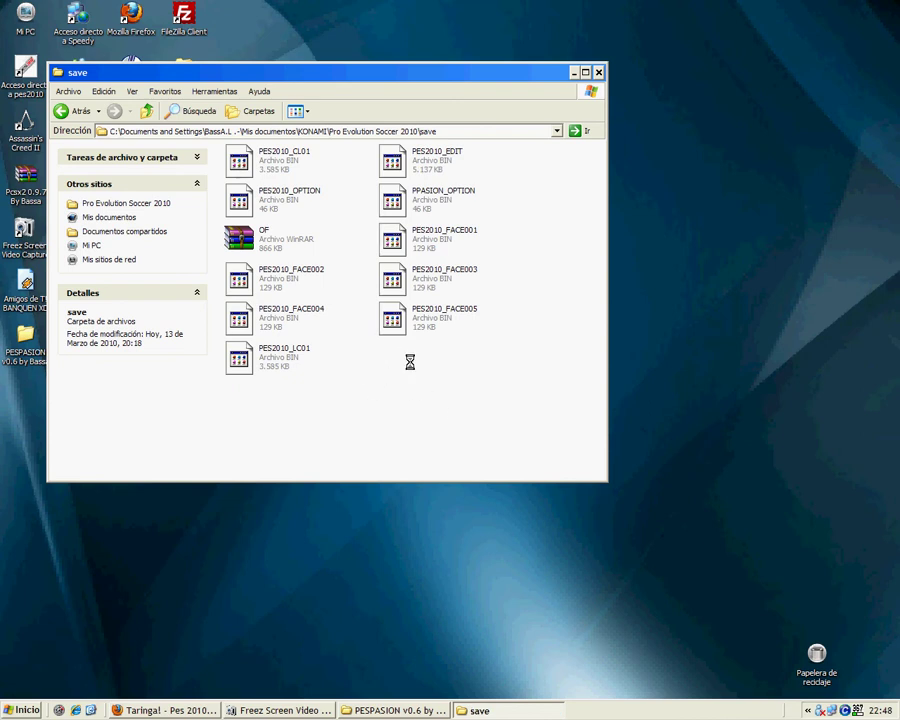
Paste the OF archive into the save folder, replacing the existing copy
right_click(426, 390)
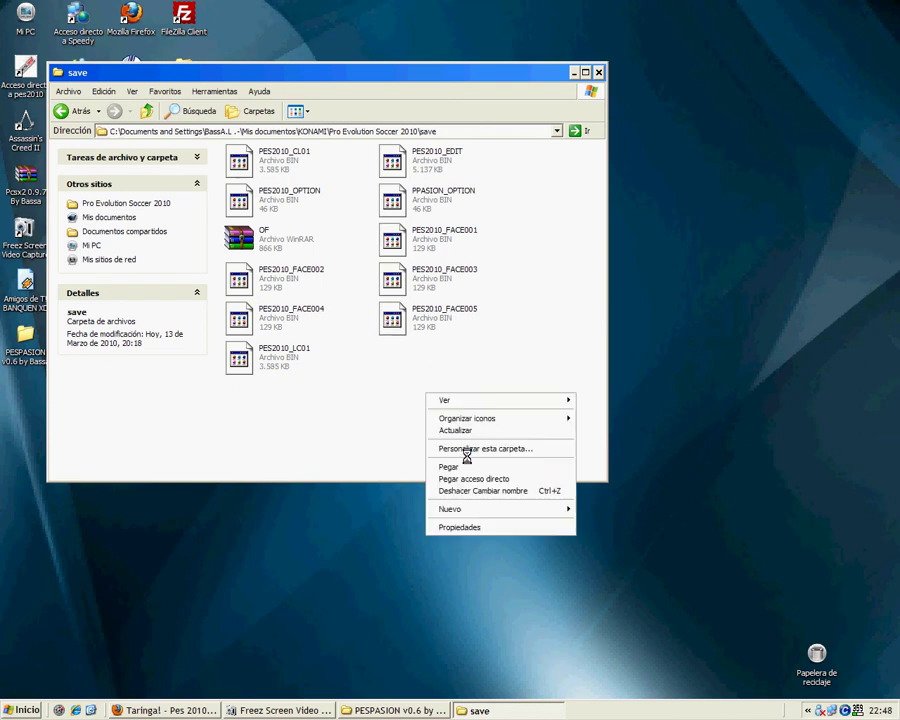
key("p")
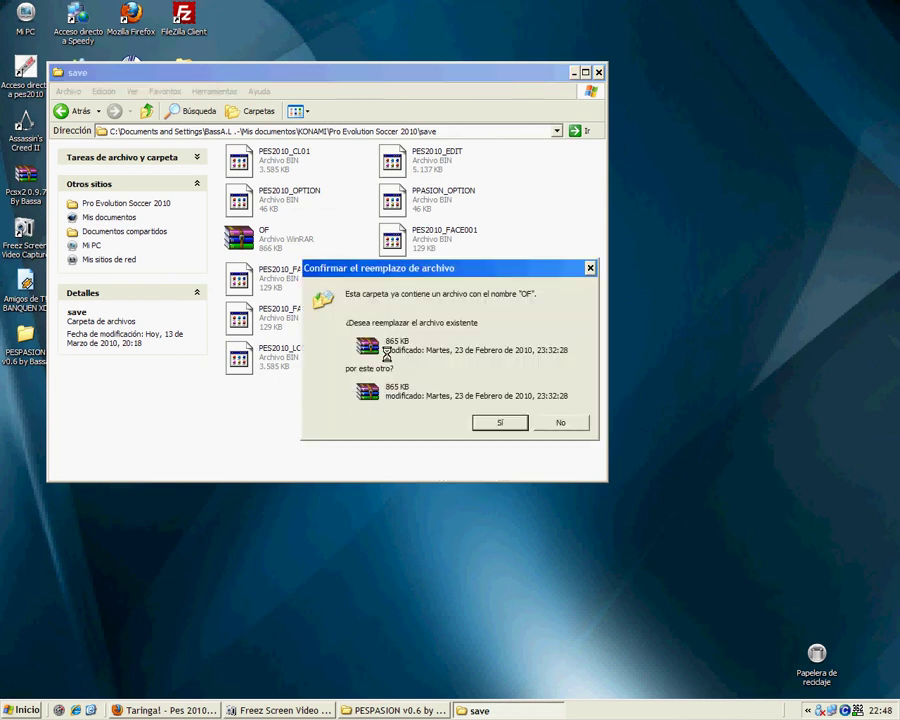
left_click(497, 424)
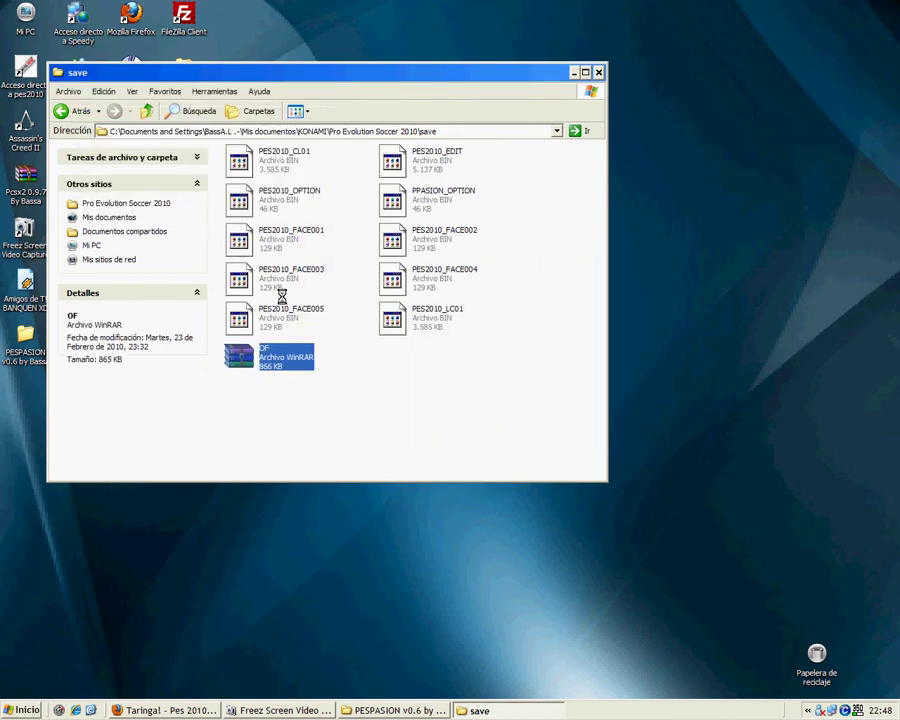
Extract the OF archive directly into the save folder and close the folder window
right_click(262, 357)
left_click(301, 386)
left_click(424, 418)
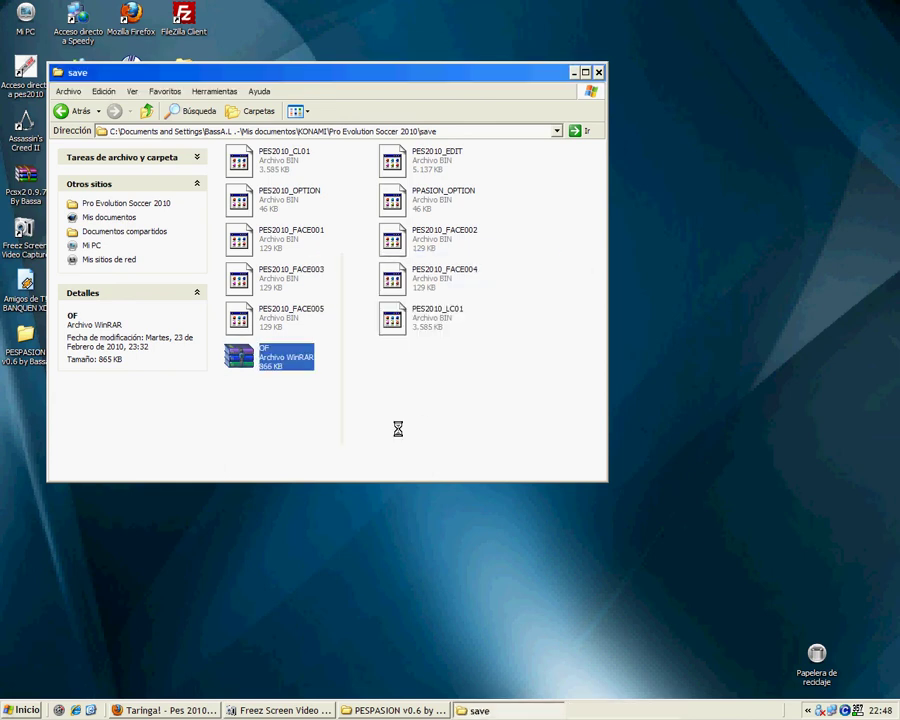
left_click(599, 72)
left_click(188, 711)
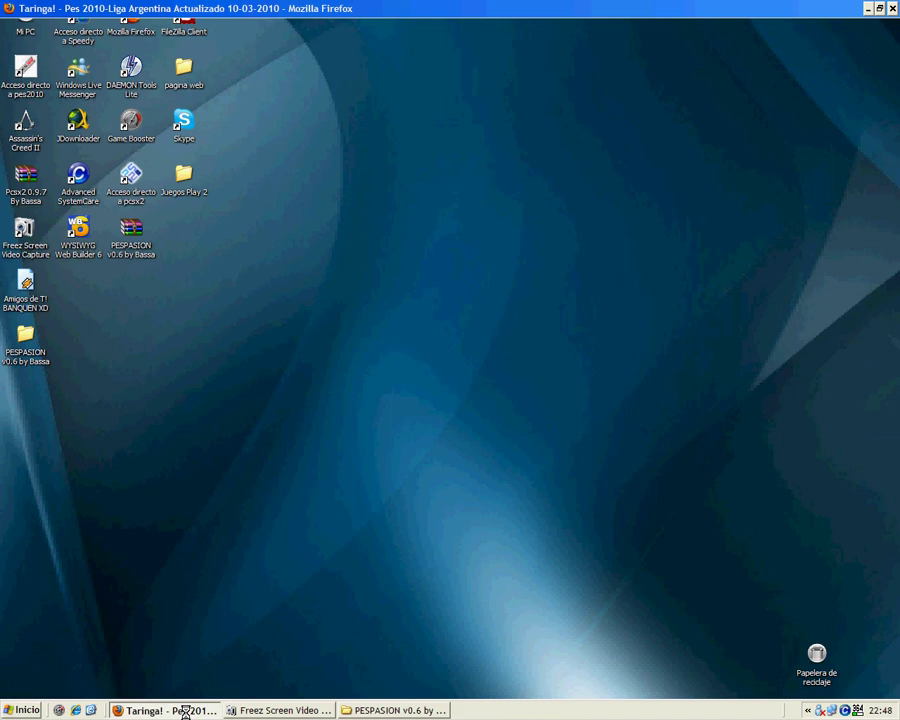
left_click(184, 711)
left_click(181, 711)
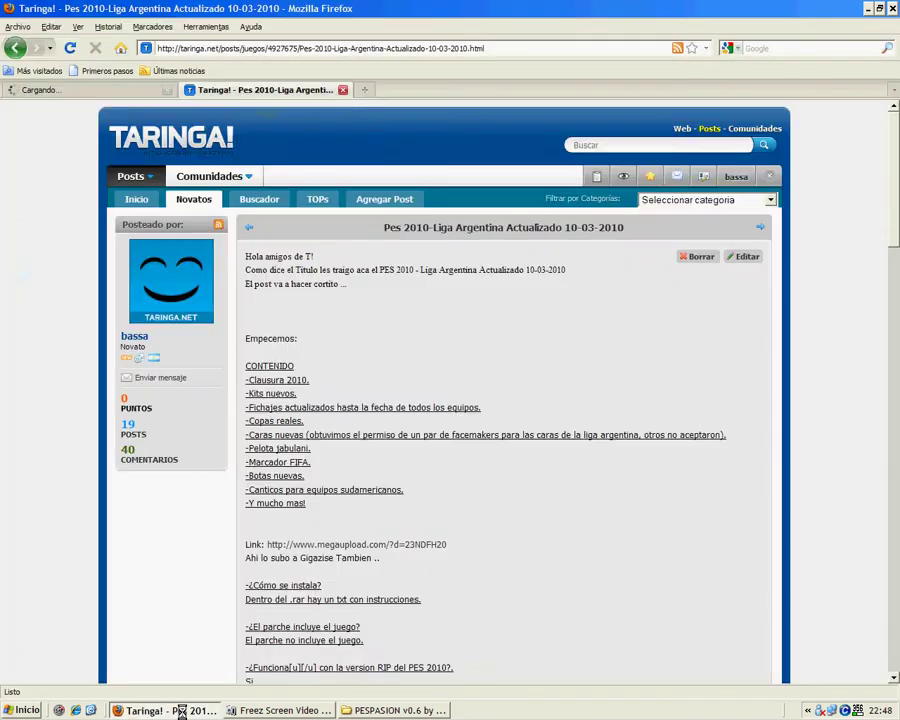
left_click(204, 711)
Copy the kitserver archive from the PESPASION v0.6 by Bassa folder and minimize that folder's window
left_click(405, 711)
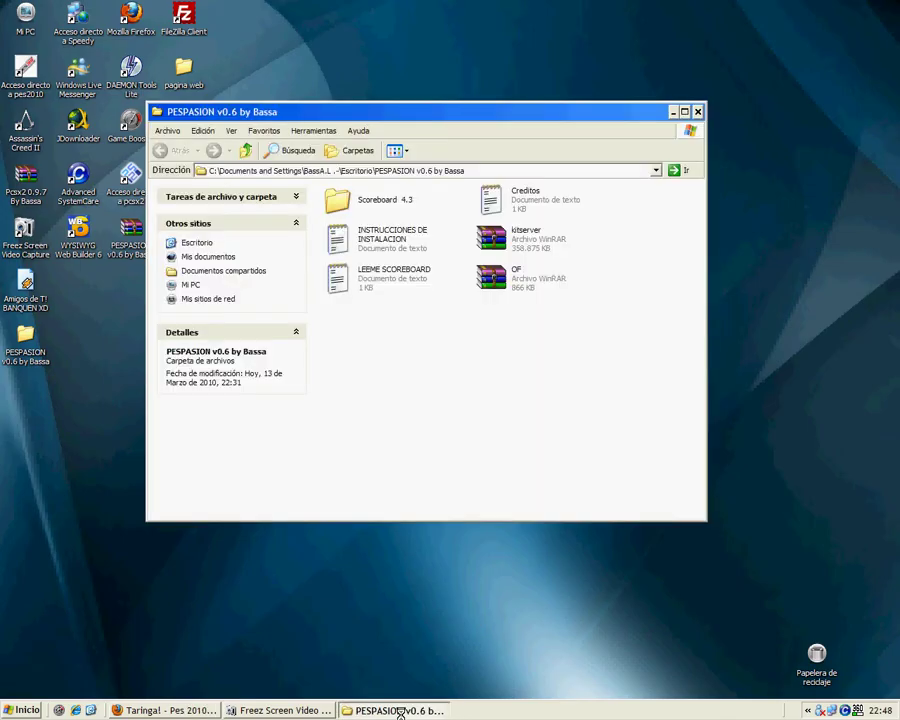
left_click(516, 231)
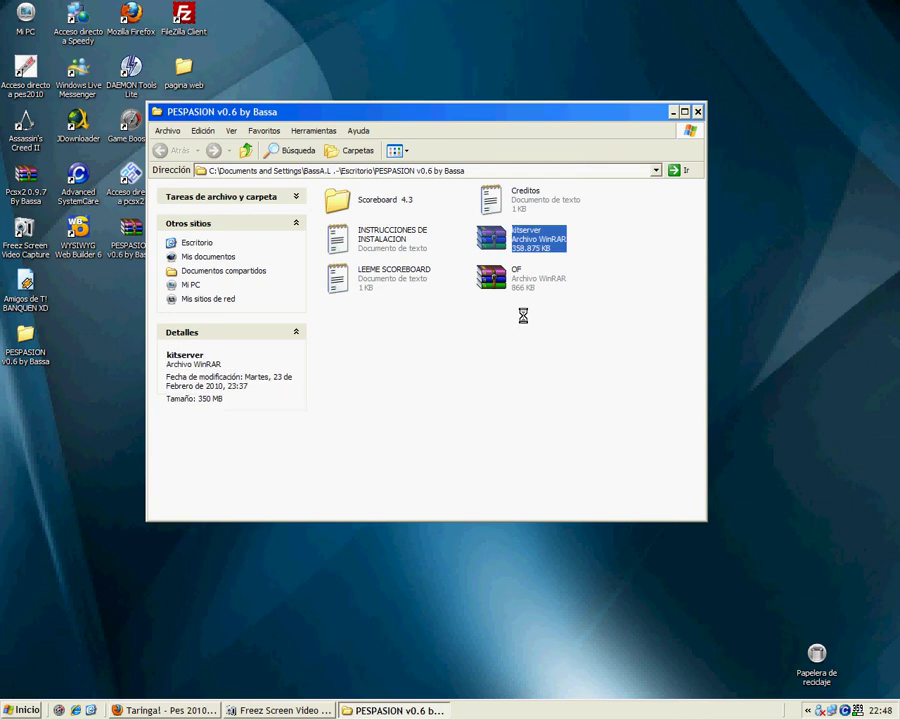
left_click(415, 711)
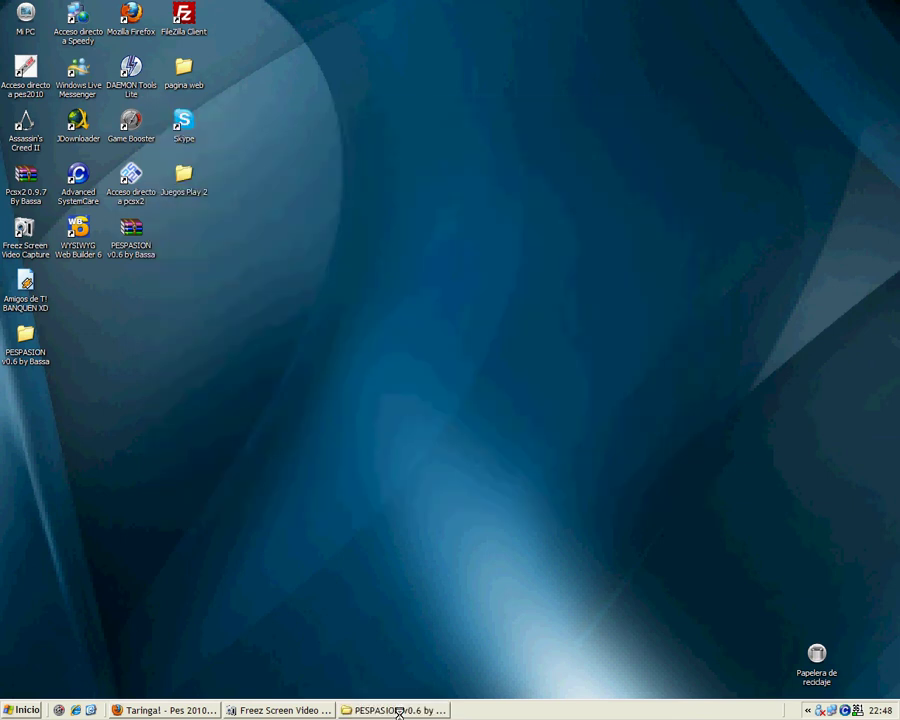
left_click(401, 710)
right_click(491, 237)
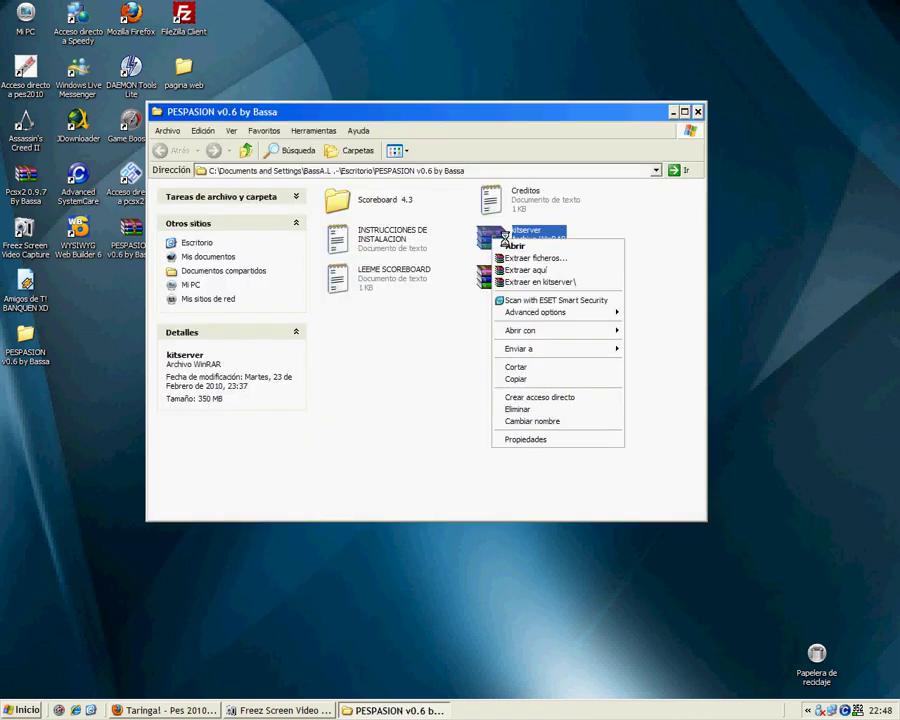
left_click(536, 366)
left_click(378, 706)
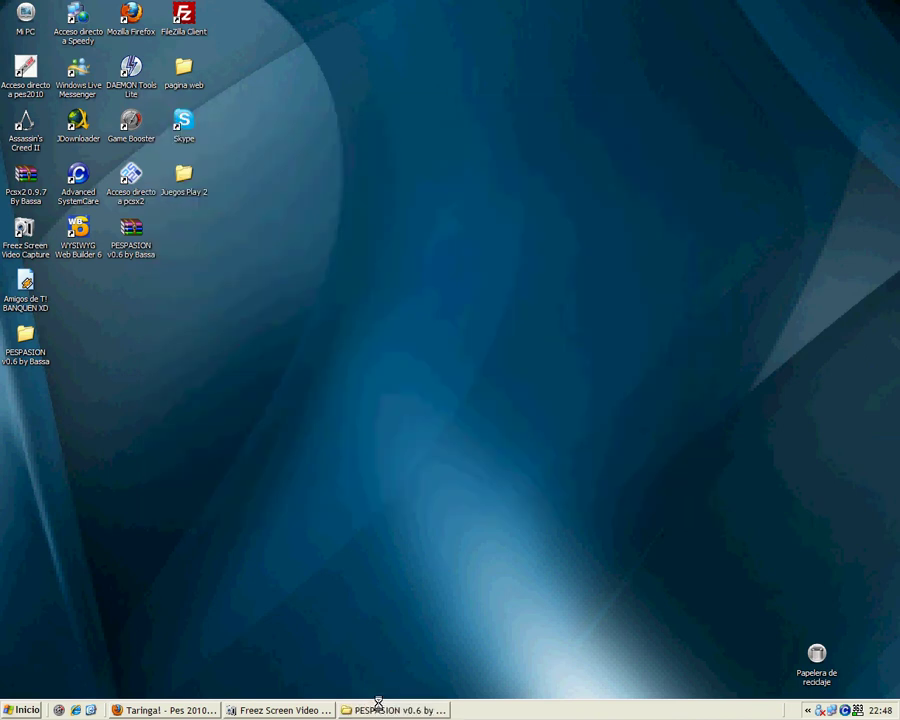
Open the game's installation folder at C:\Archivos de programa\KONAMI\Pro Evolution Soccer 2010
double_click(25, 12)
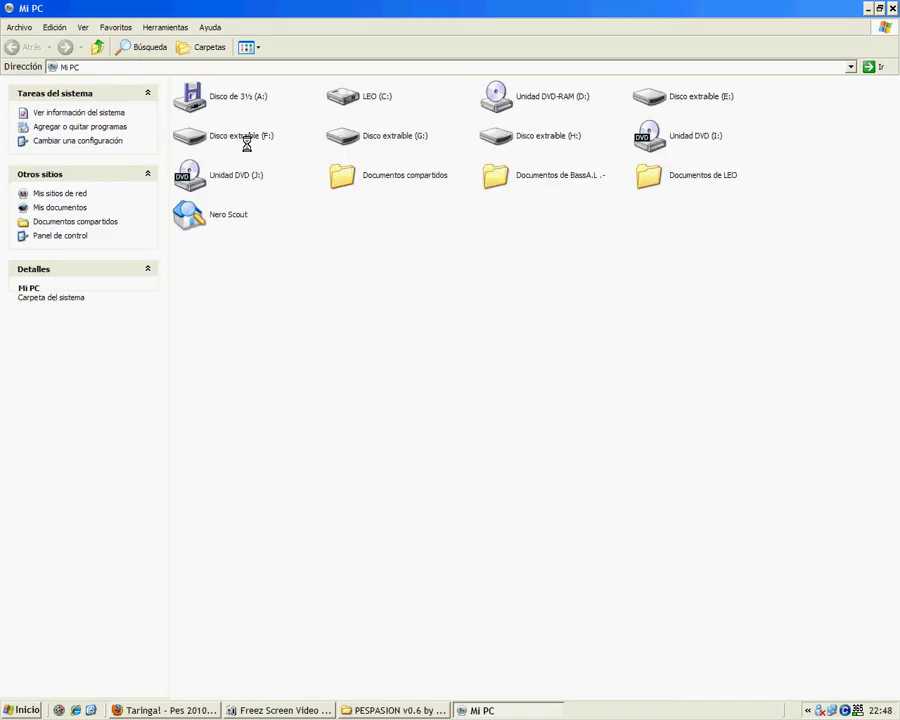
left_click(341, 97)
double_click(289, 96)
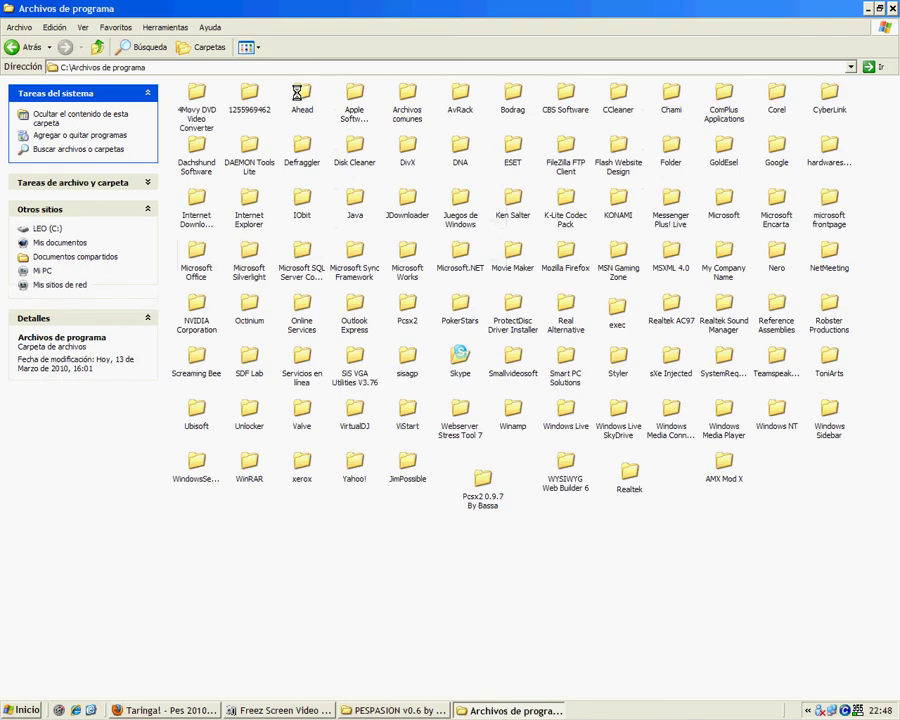
double_click(297, 93)
key("k")
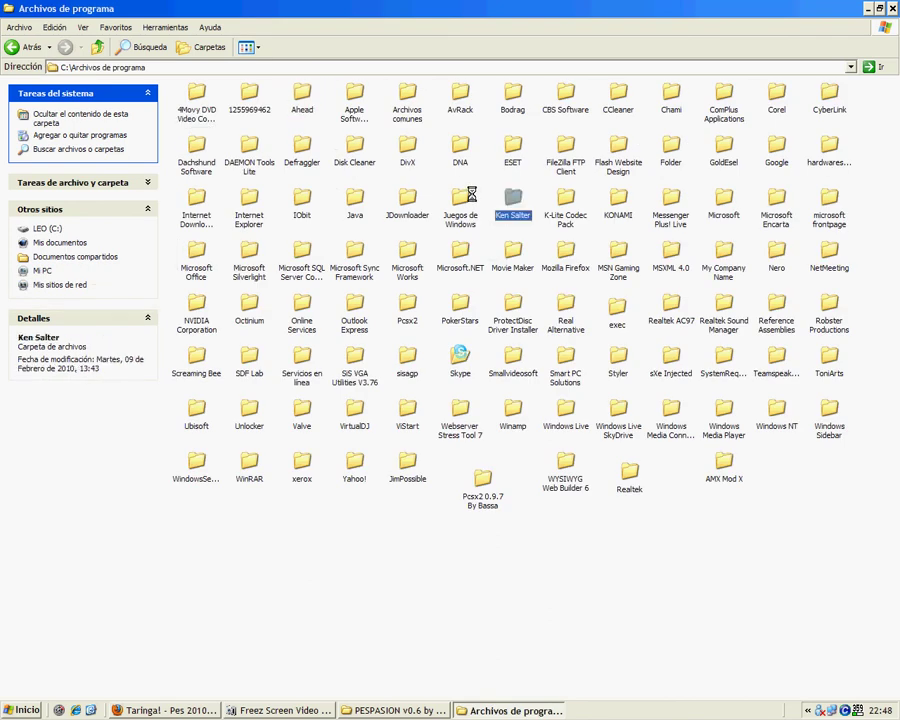
left_click(562, 206)
left_click(632, 206)
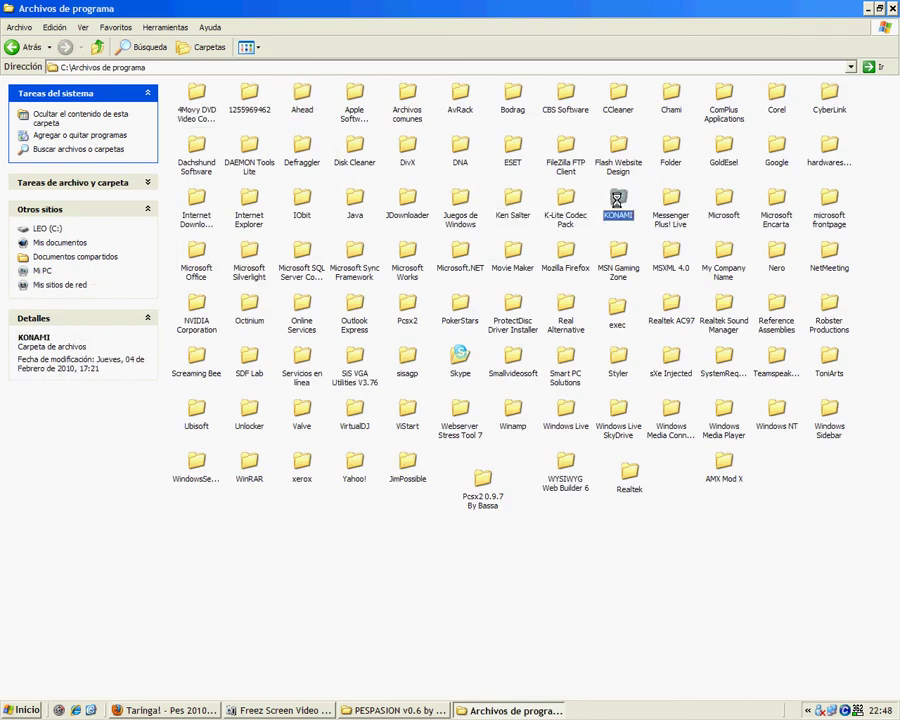
double_click(617, 200)
double_click(207, 86)
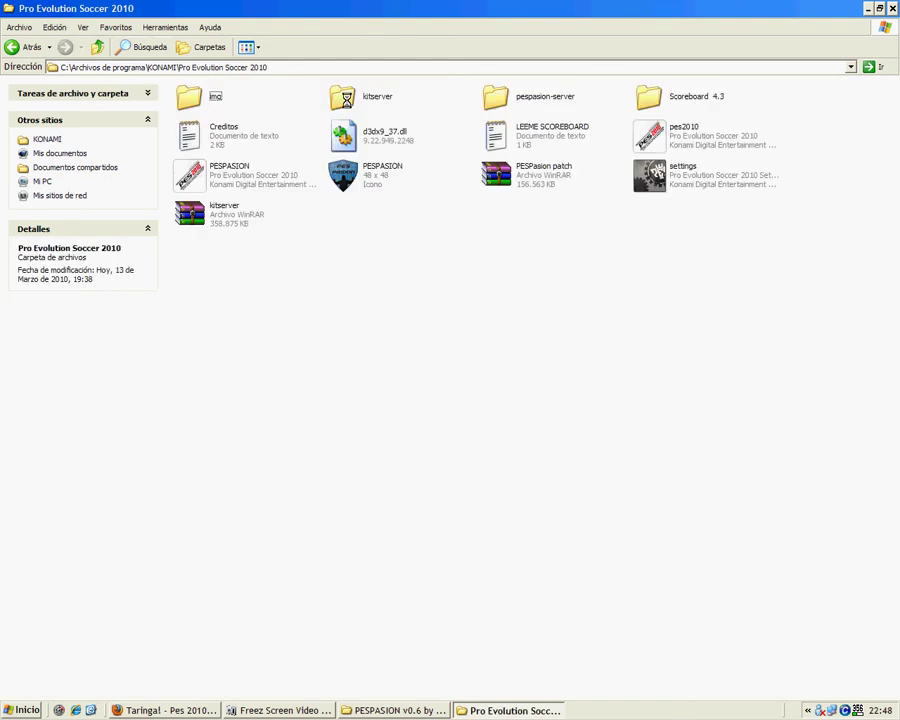
Paste the kitserver archive into the Pro Evolution Soccer 2010 installation folder, replacing the existing copy
right_click(385, 226)
left_click(404, 298)
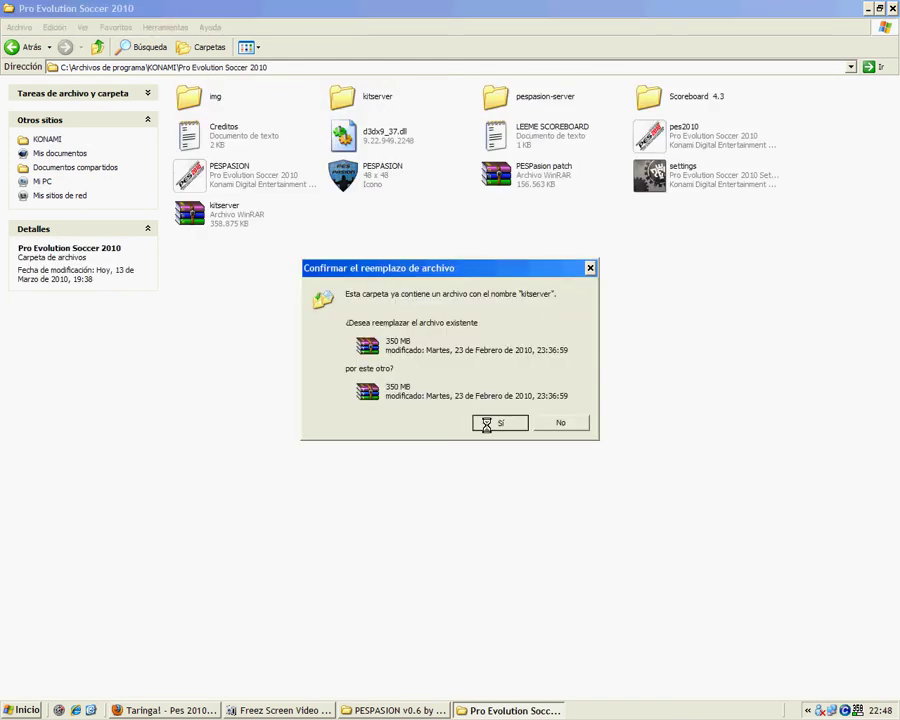
left_click(486, 423)
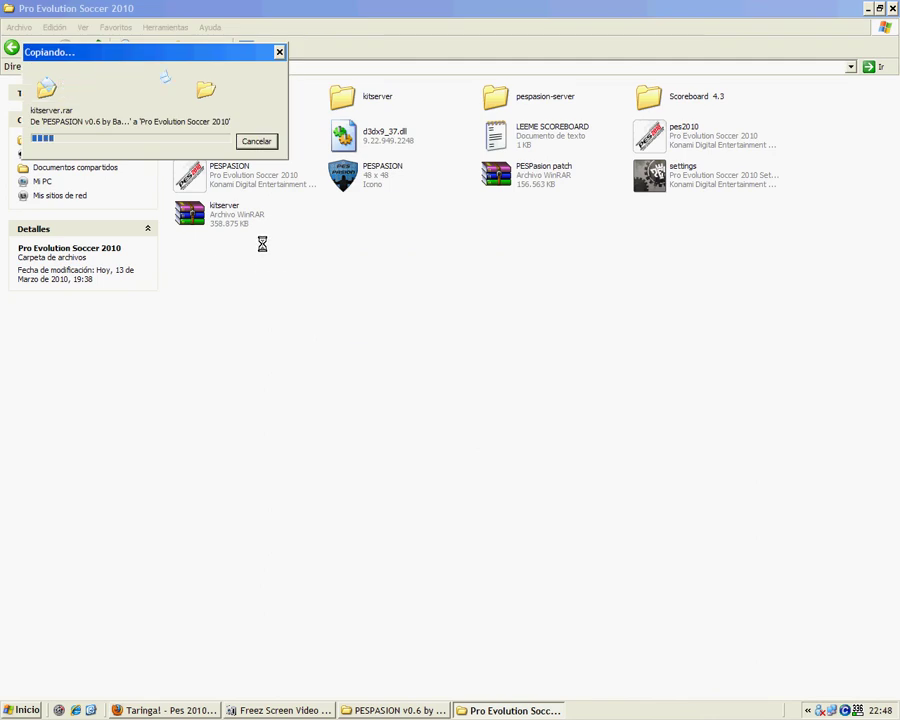
Create a new text document in the Pro Evolution Soccer 2010 folder and open it
right_click(316, 352)
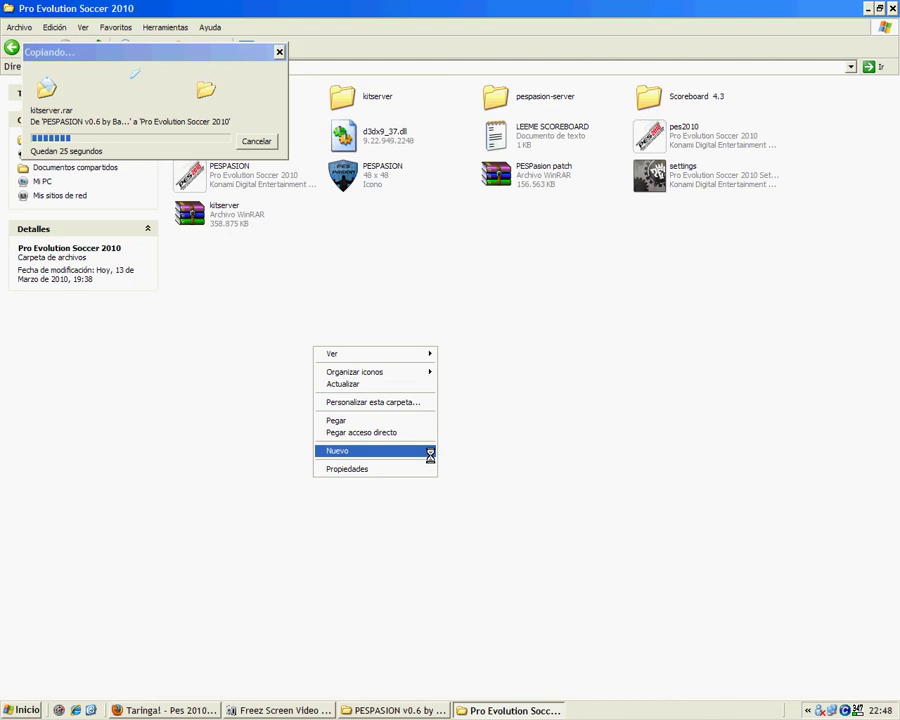
mouse_move(430, 455)
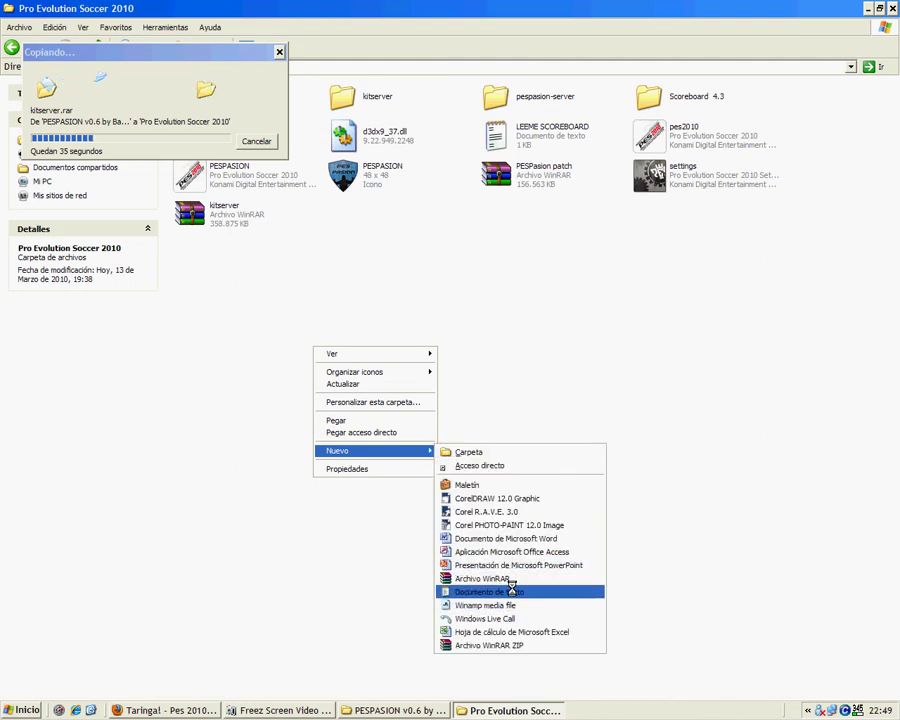
left_click(511, 589)
left_click(404, 222)
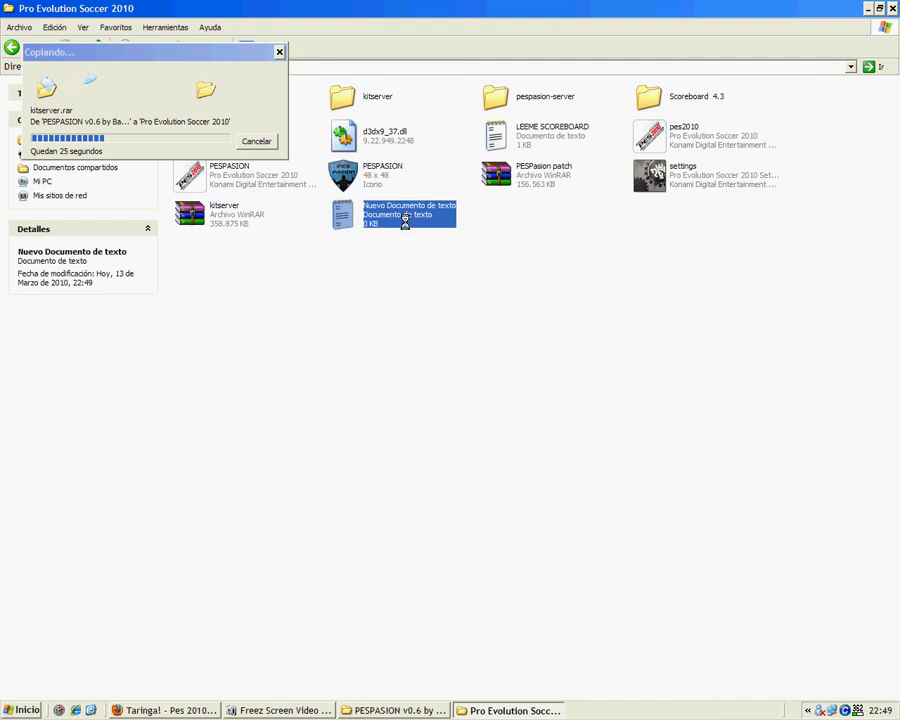
Write the note "PERDONEN POR EL TIEMPO DEL VIDEO.. SALUDOS" signed with the author's name, and close it without saving
left_click_drag(311, 161, 404, 181)
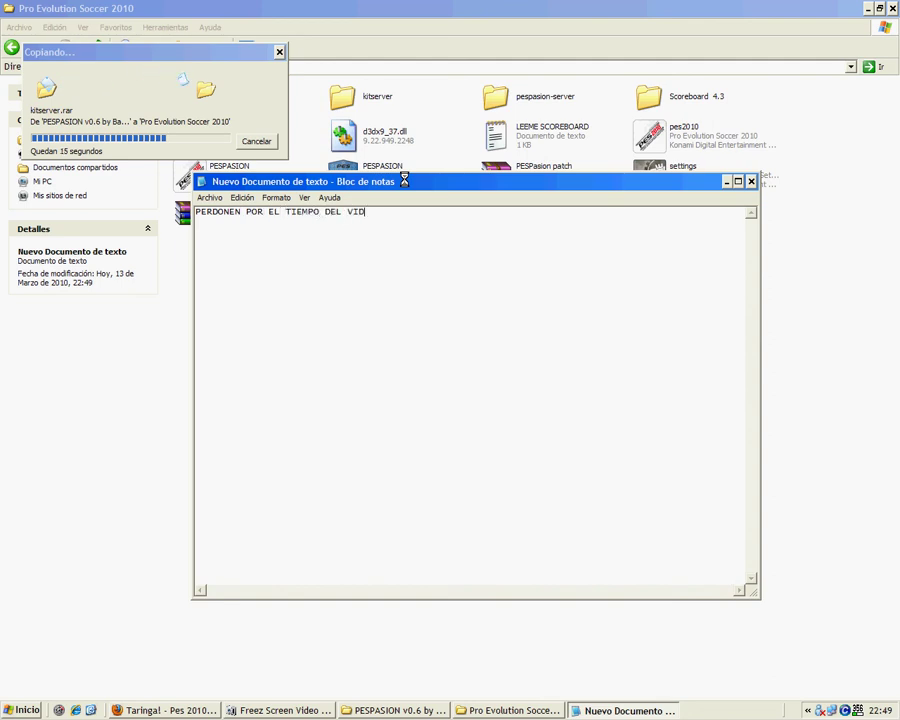
type("EO..")
key("Return")
type("SA")
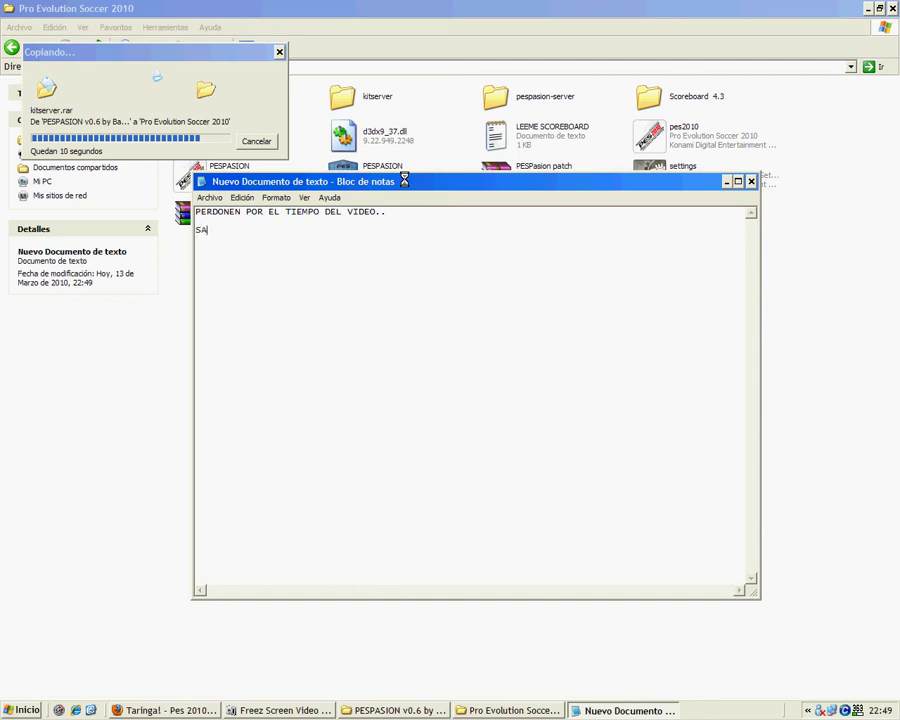
type("LUDOS   ")
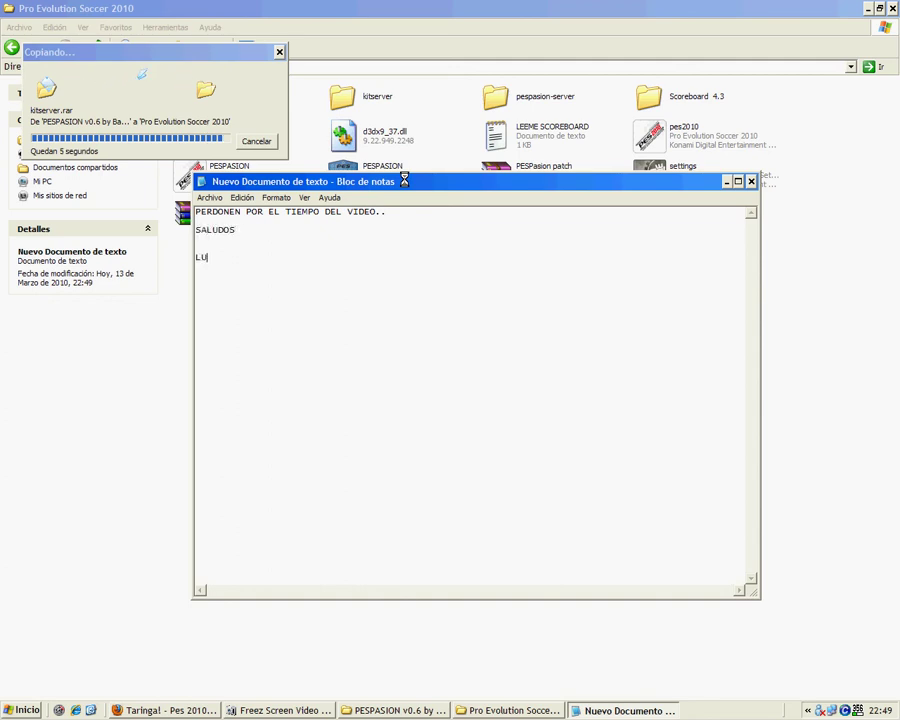
type("LUCAS BASSA")
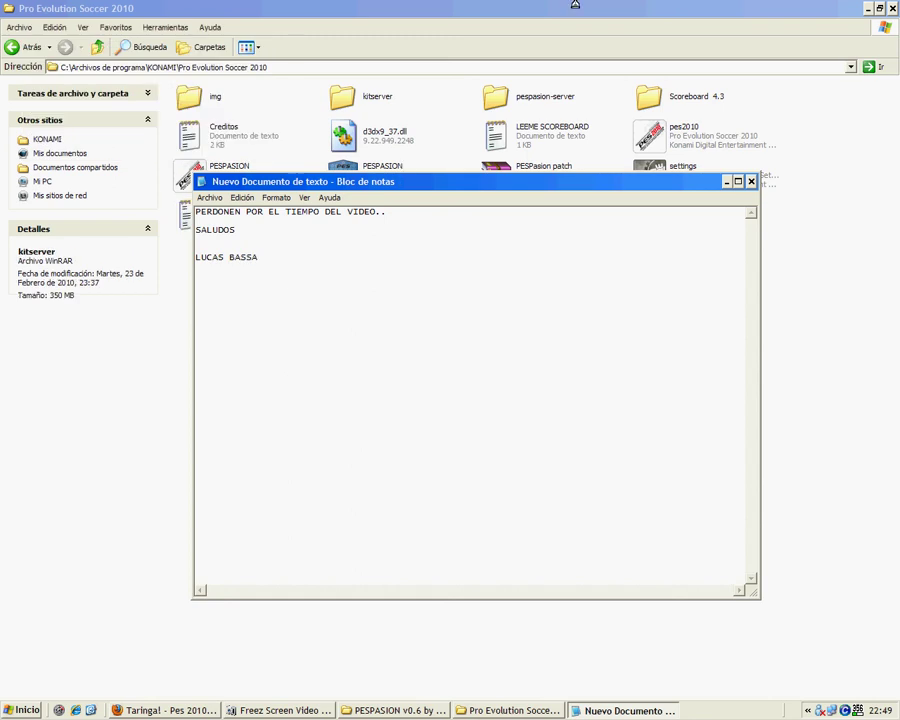
left_click(753, 181)
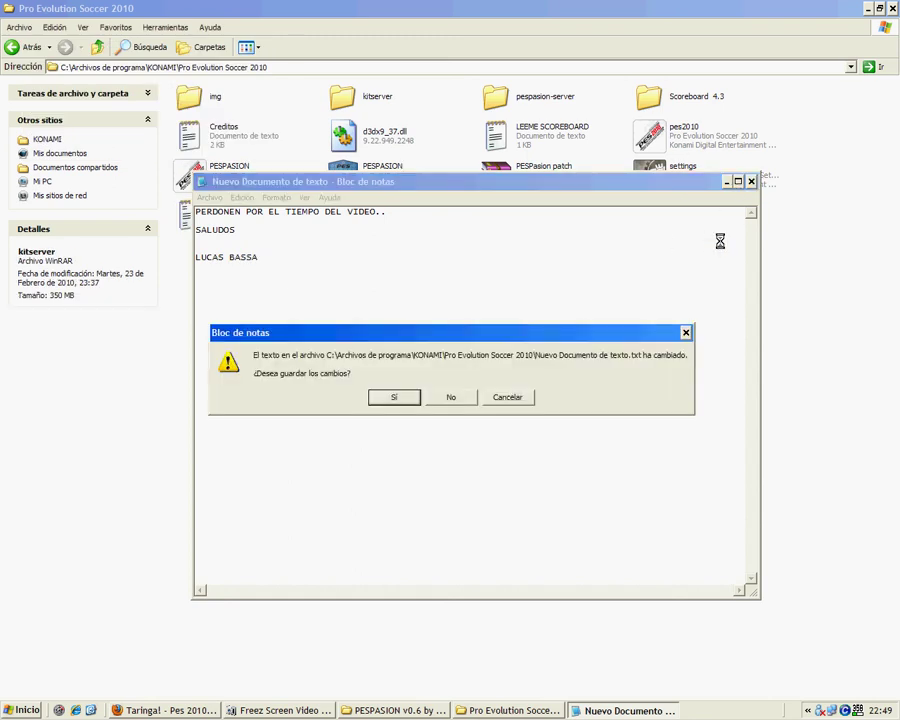
left_click(456, 396)
Extract the kitserver archive directly into the Pro Evolution Soccer 2010 folder, replacing all existing files, and check the extraction's progress
left_click(370, 212)
right_click(370, 212)
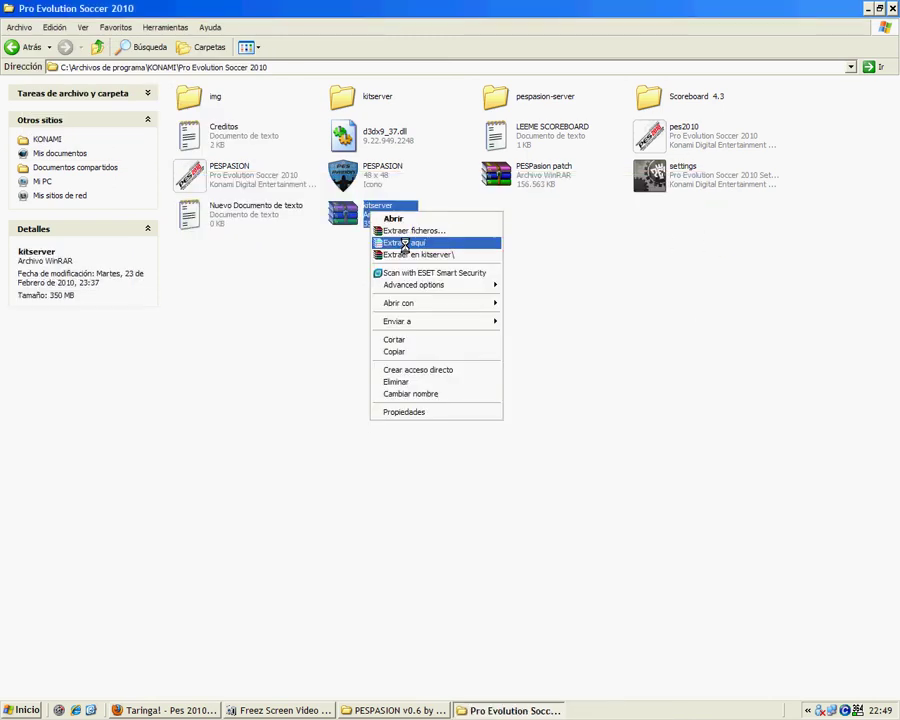
left_click(400, 241)
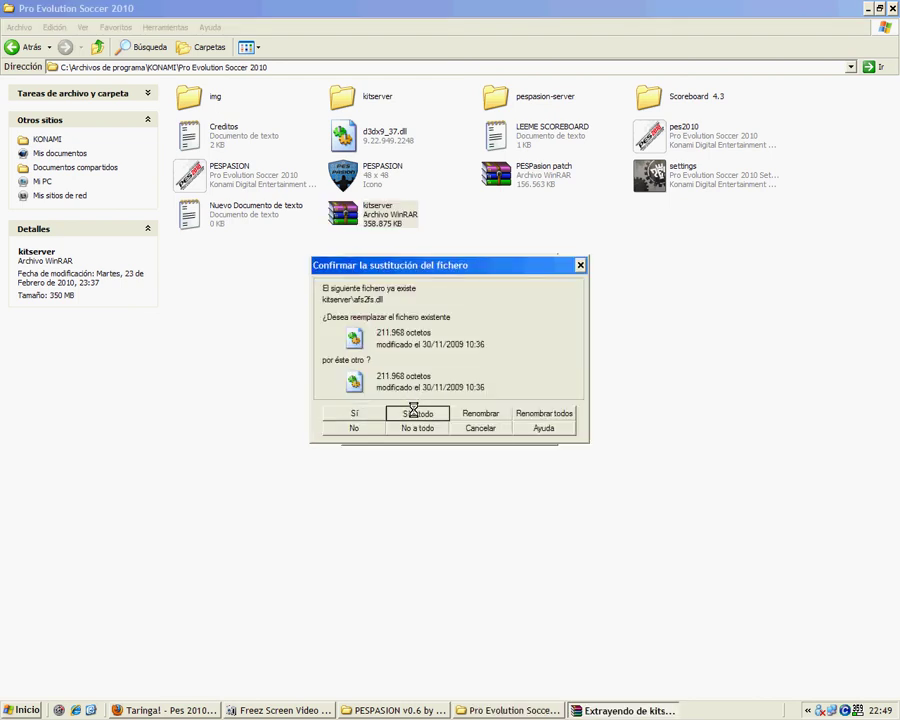
left_click(412, 410)
left_click(629, 237)
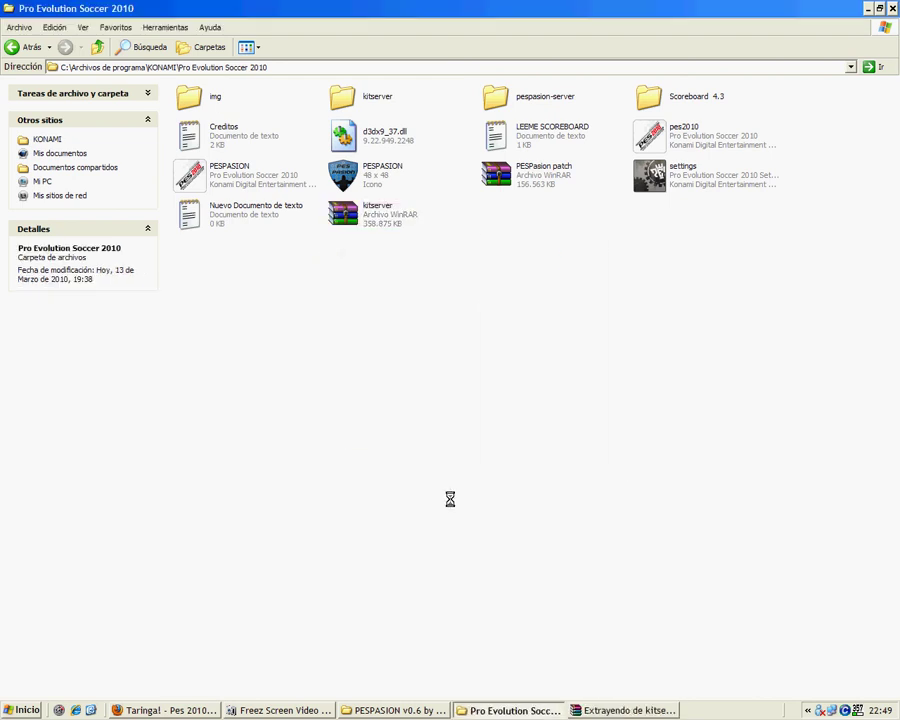
left_click(605, 710)
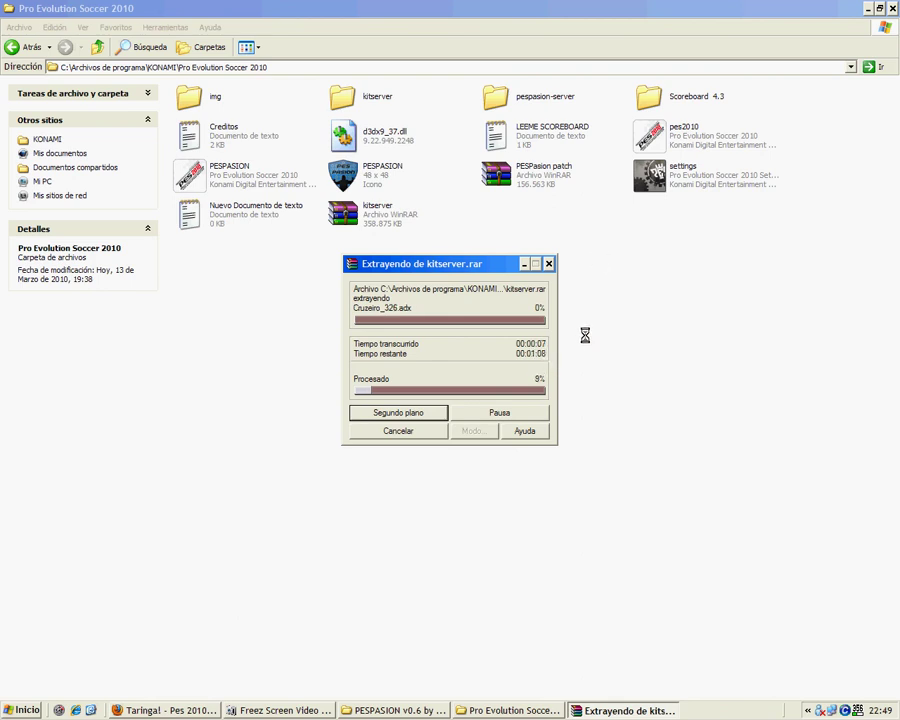
left_click(516, 462)
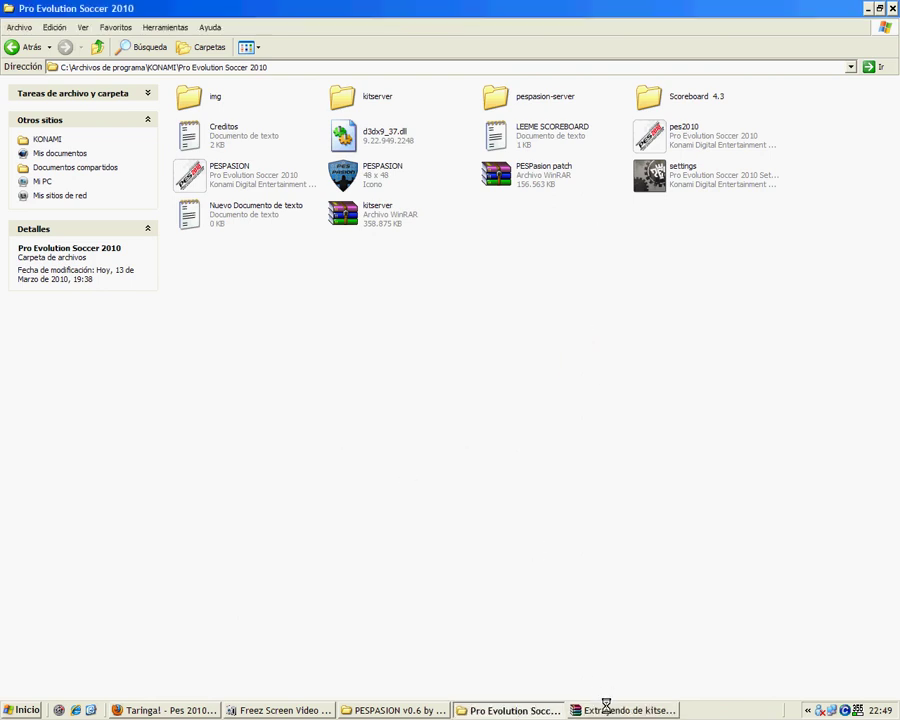
left_click(605, 708)
Write "descomprimen ... y van a la carpeta kitserver" in the blank text document and close it without saving
left_click(242, 400)
right_click(244, 401)
left_click(575, 597)
left_click(235, 210)
left_click(617, 711)
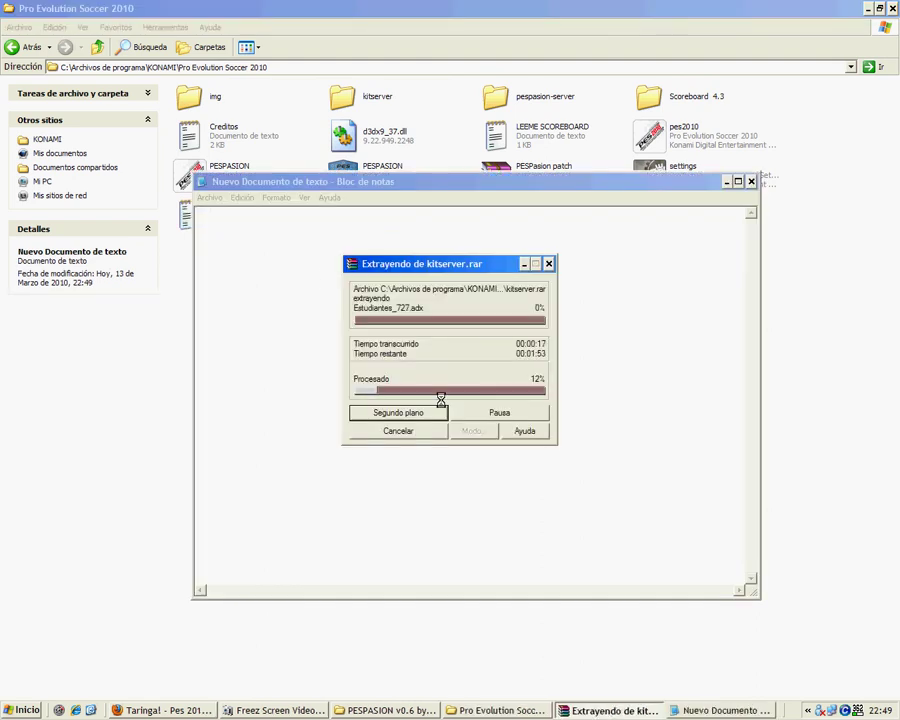
left_click(269, 256)
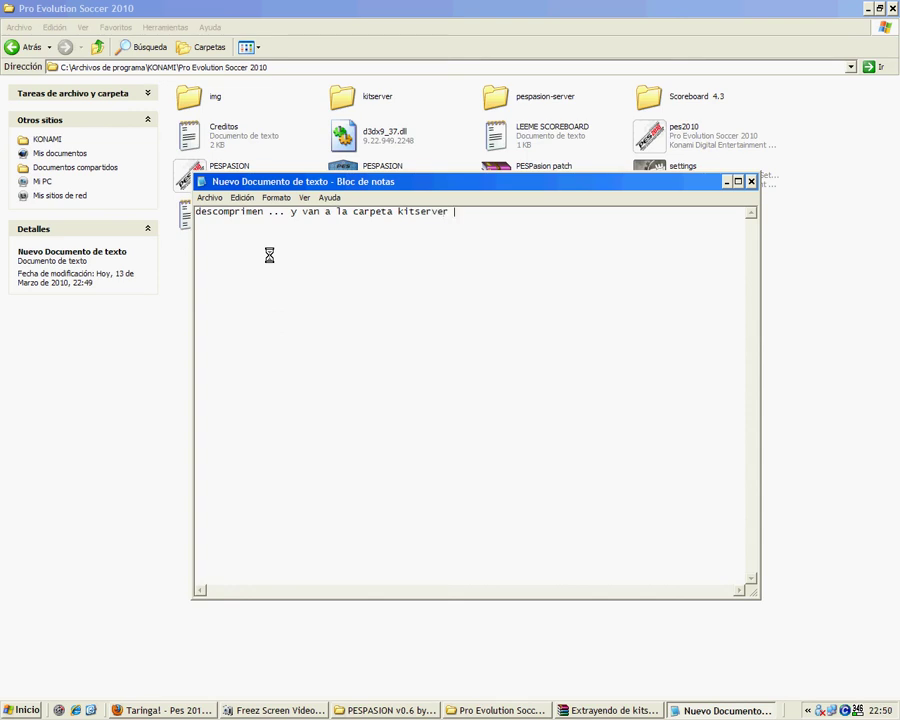
left_click(751, 181)
left_click(463, 398)
left_click(590, 709)
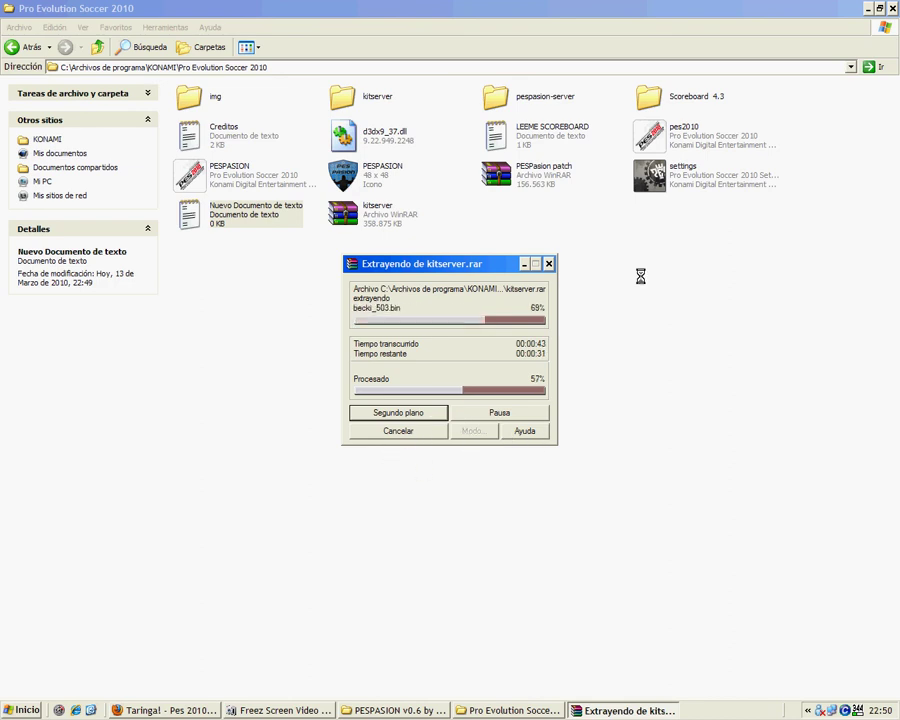
left_click(458, 700)
left_click(341, 703)
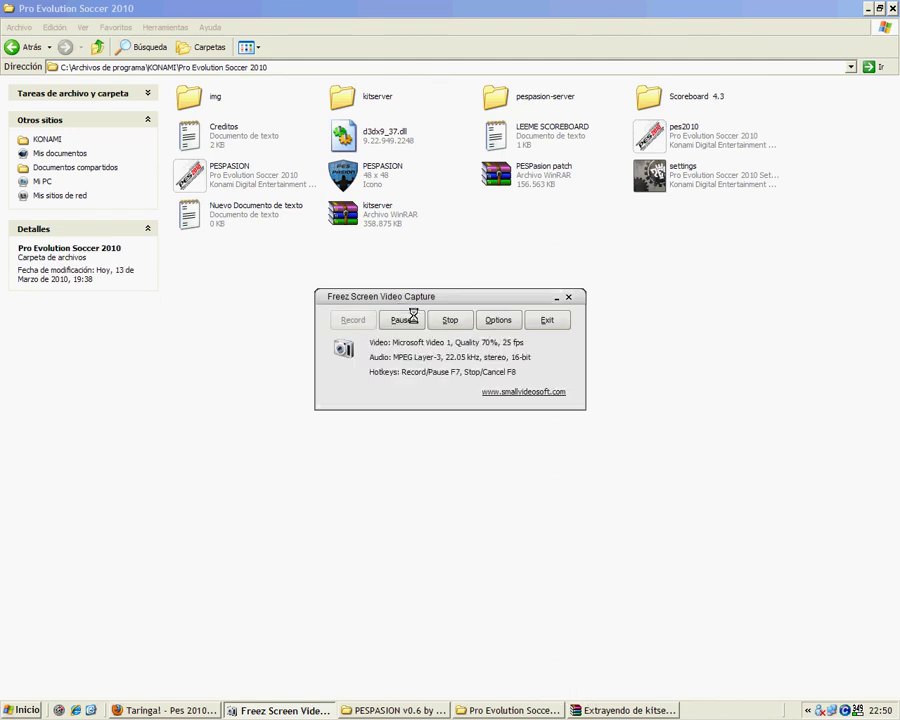
left_click(405, 319)
left_click(634, 706)
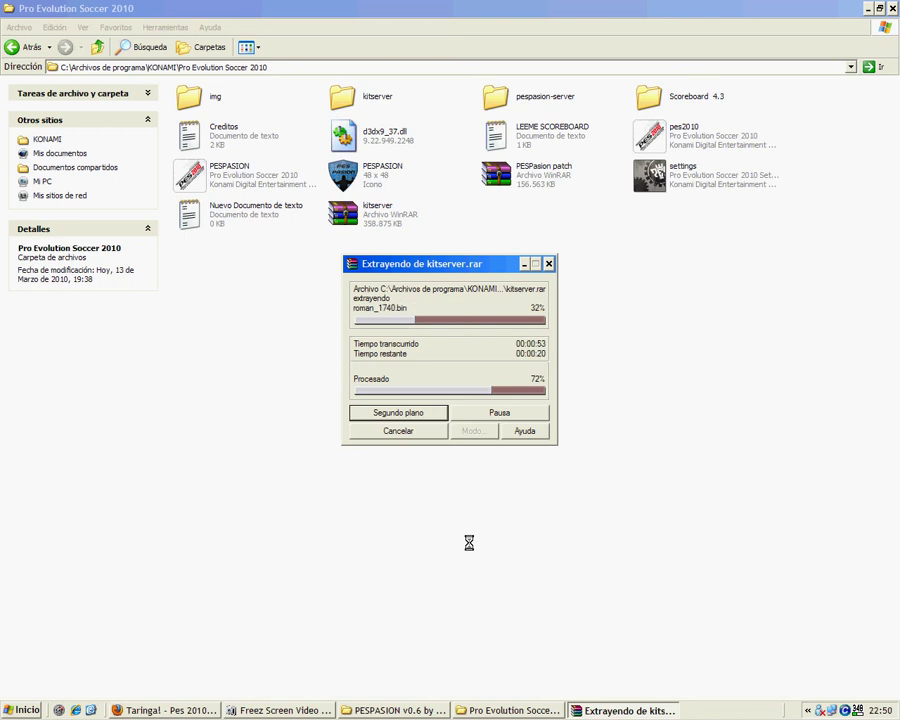
left_click(524, 263)
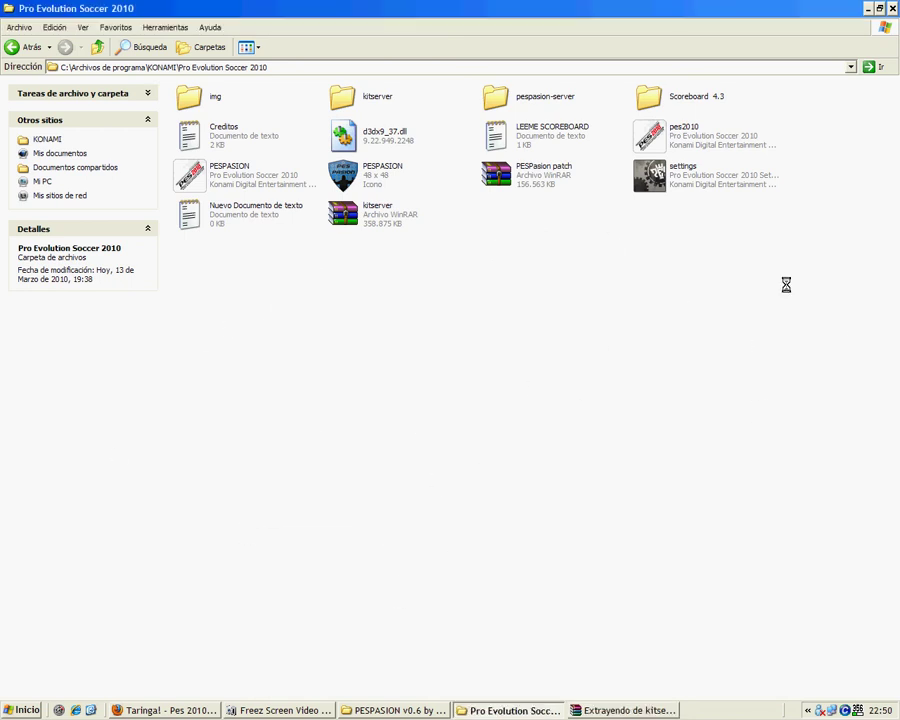
left_click(580, 710)
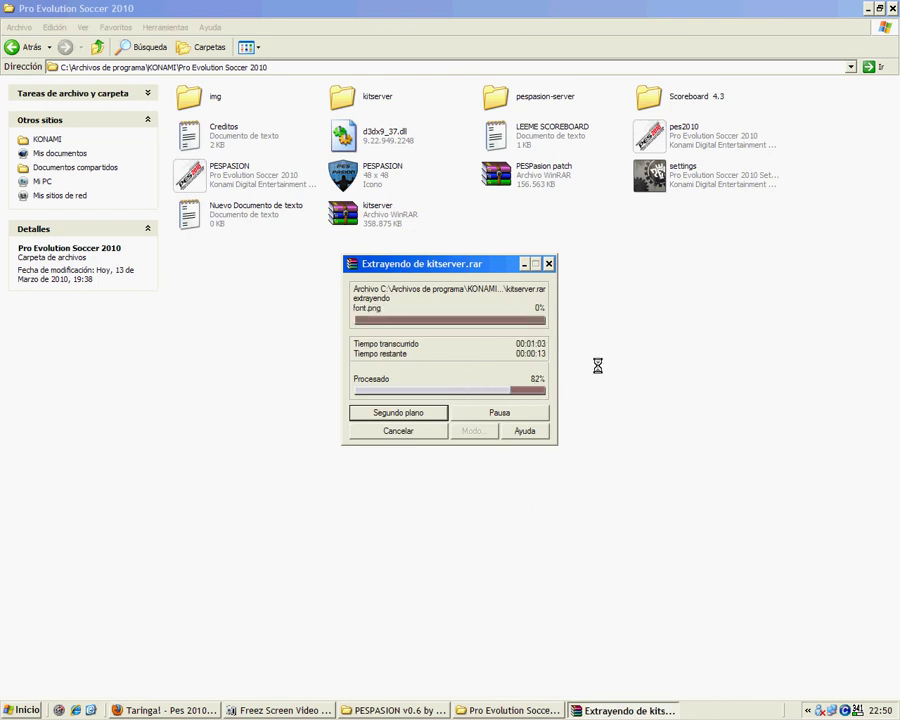
Reopen the blank text document, write "YA TERMINA ADELANTEN EL VIDEO .. SI QUIEREN", and close it without saving
left_click(222, 208)
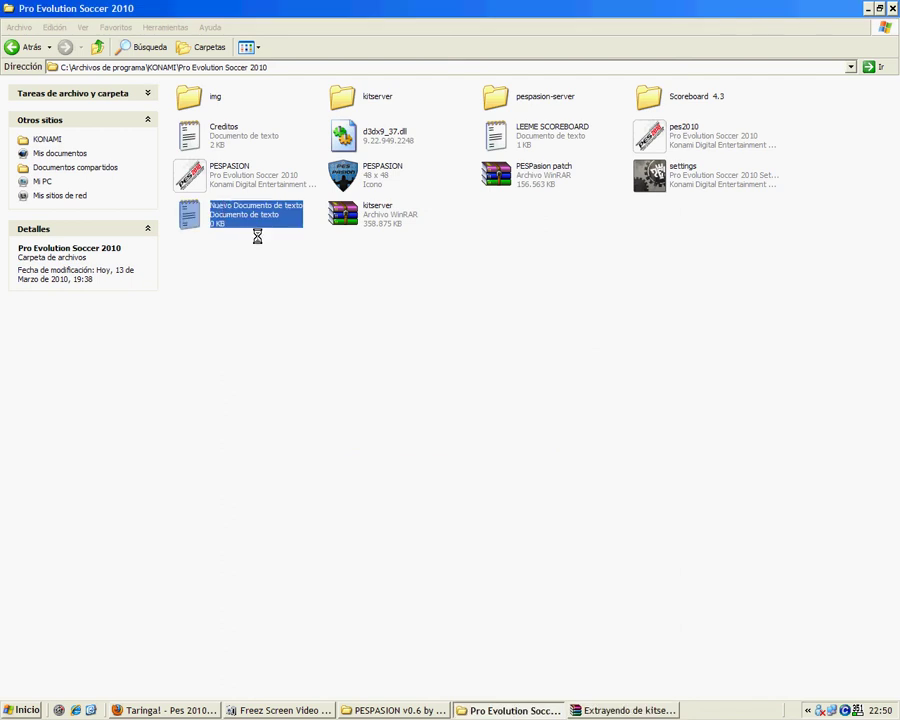
key("F2")
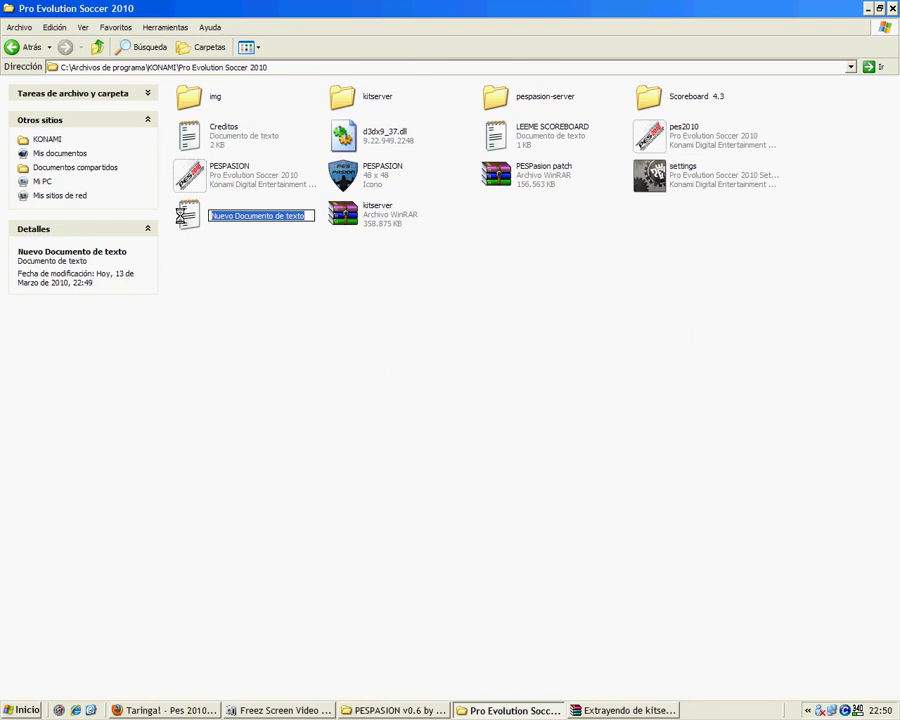
left_click(213, 285)
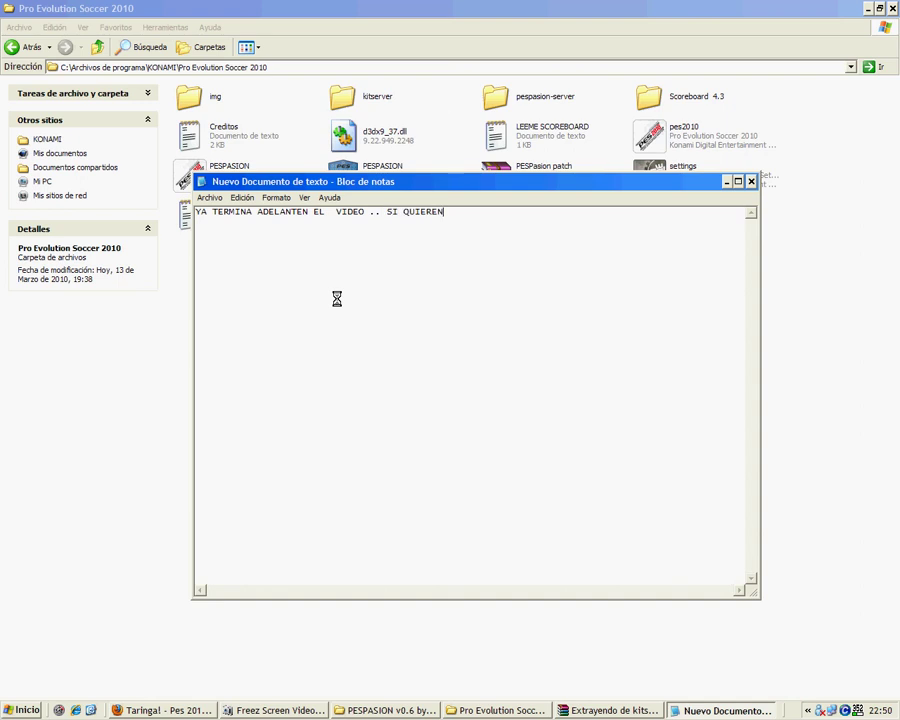
left_click(751, 181)
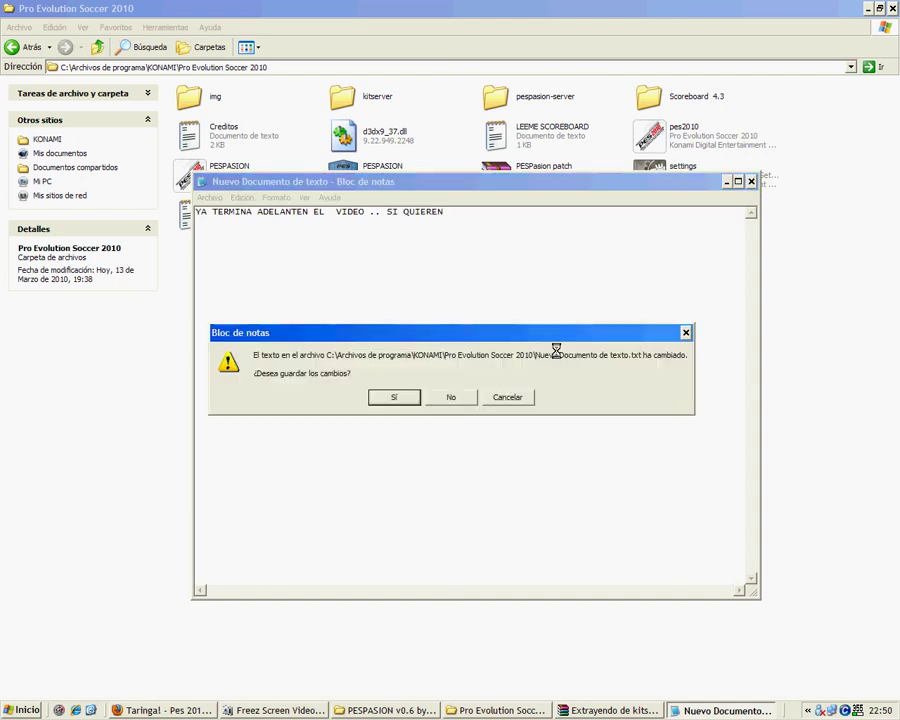
left_click(449, 397)
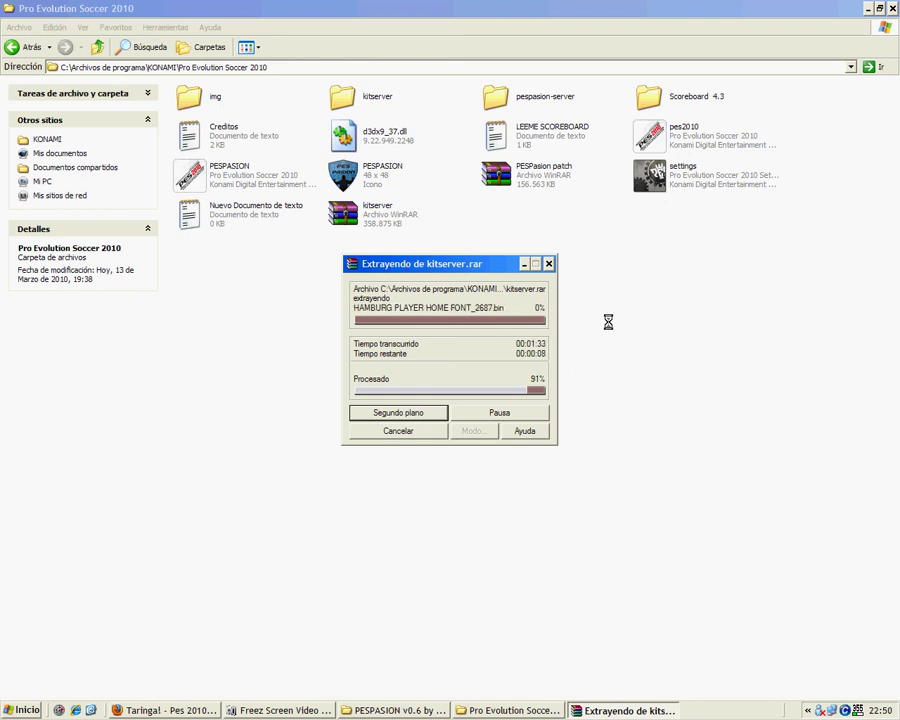
left_click(180, 710)
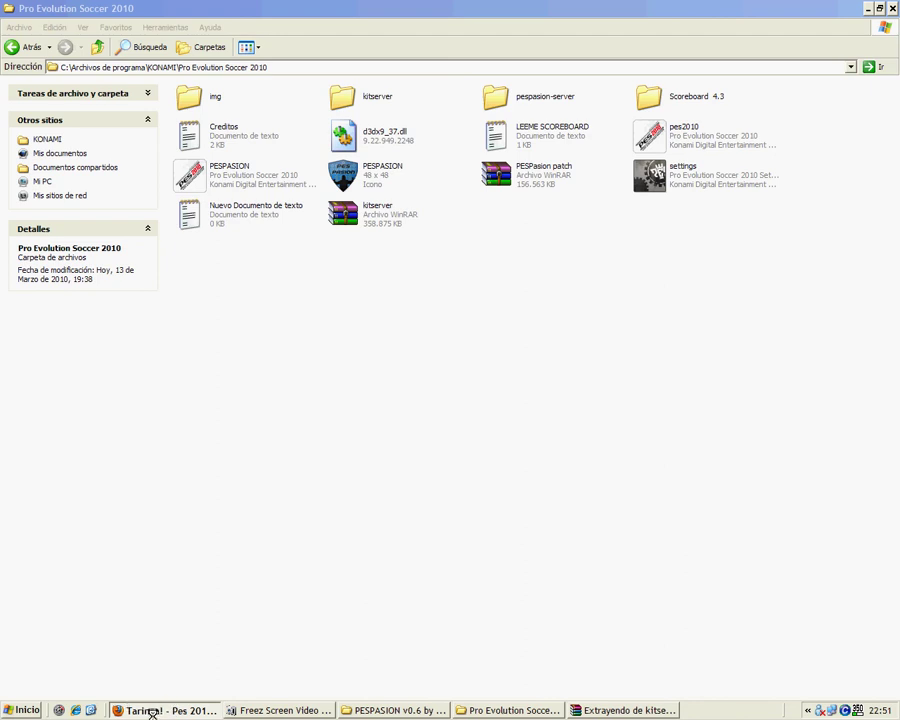
left_click(601, 711)
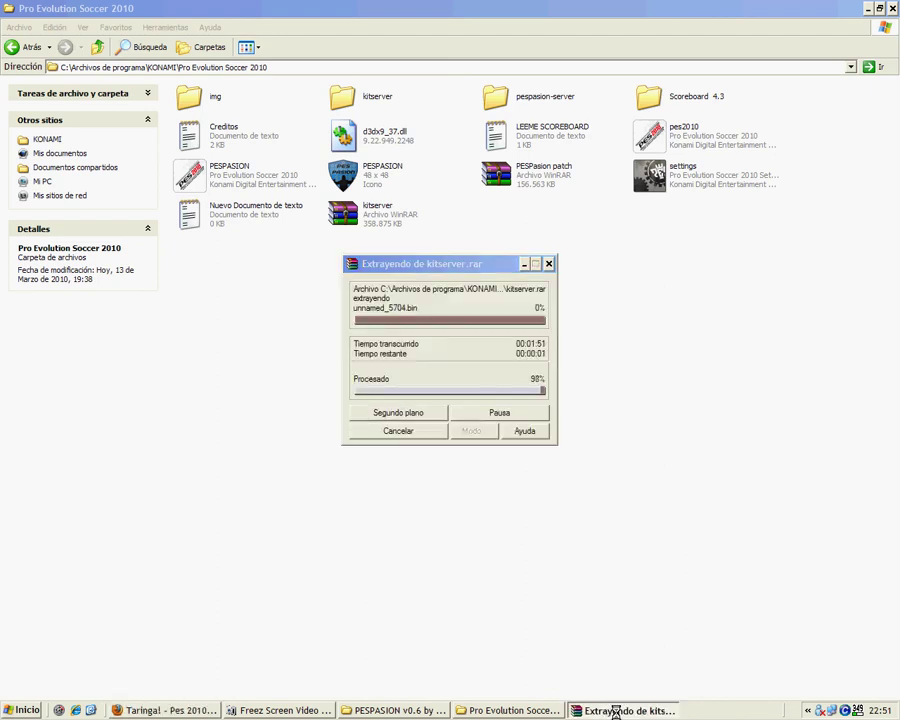
left_click(165, 710)
left_click(240, 5)
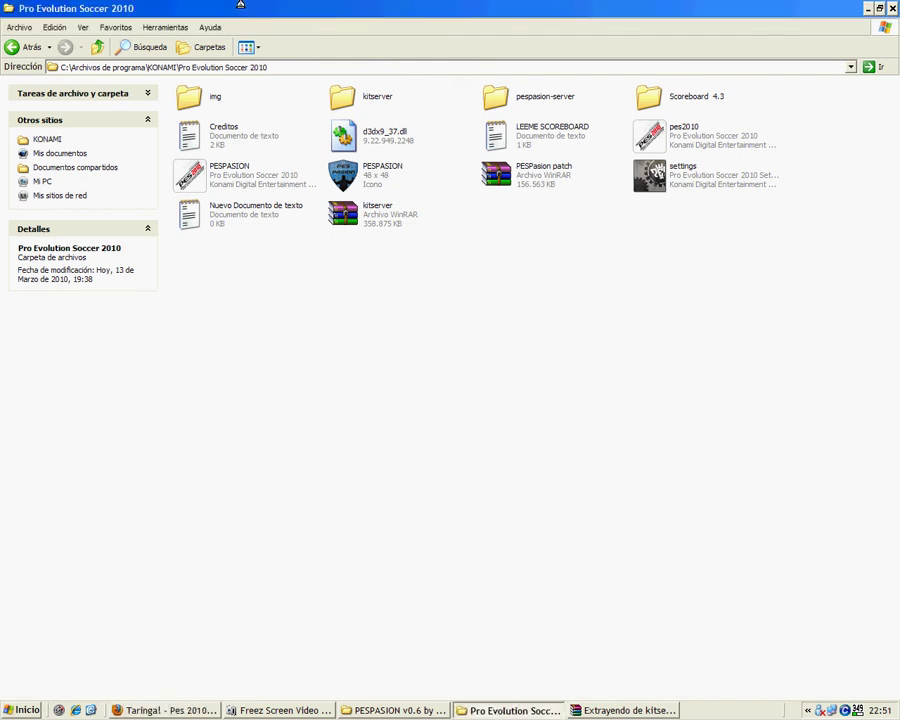
left_click(511, 711)
left_click(501, 711)
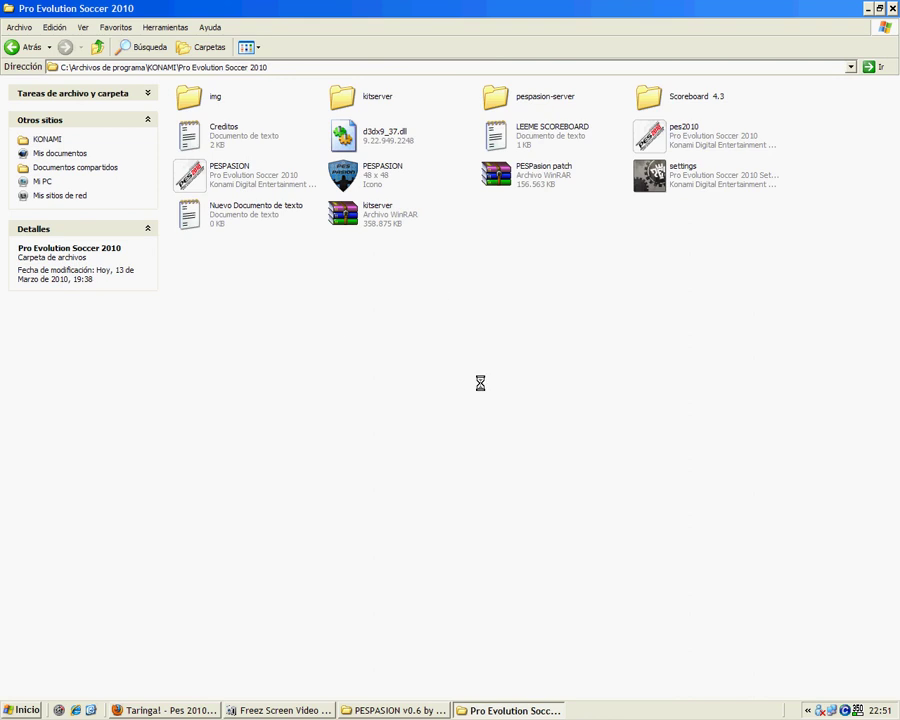
Open the kitserver folder inside the game's installation folder and run its KitServer 2010 setup program
left_click(378, 93)
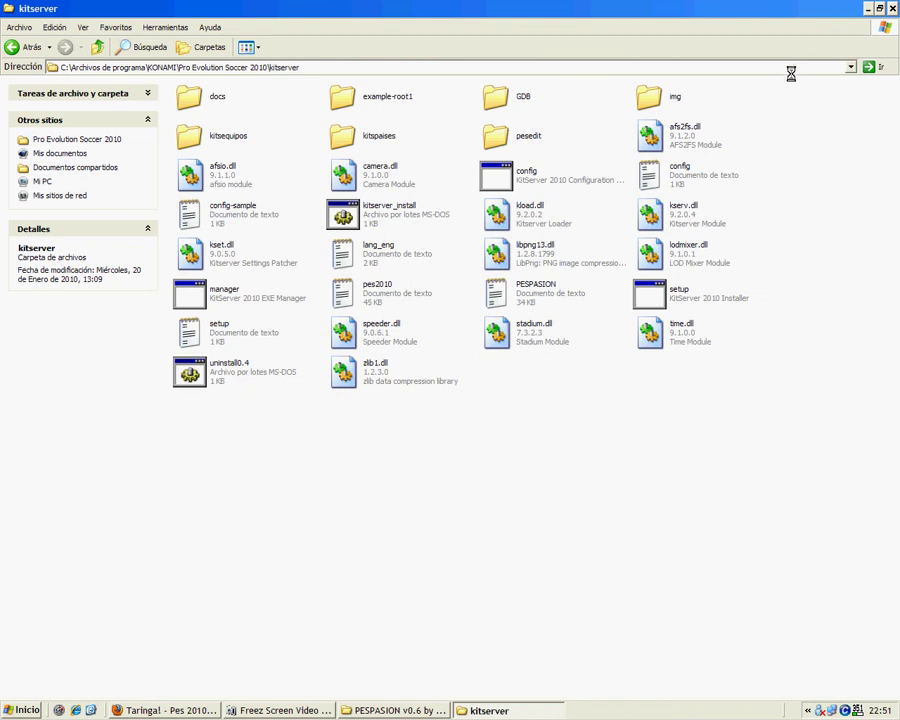
left_click_drag(888, 84, 180, 470)
left_click(602, 474)
double_click(705, 293)
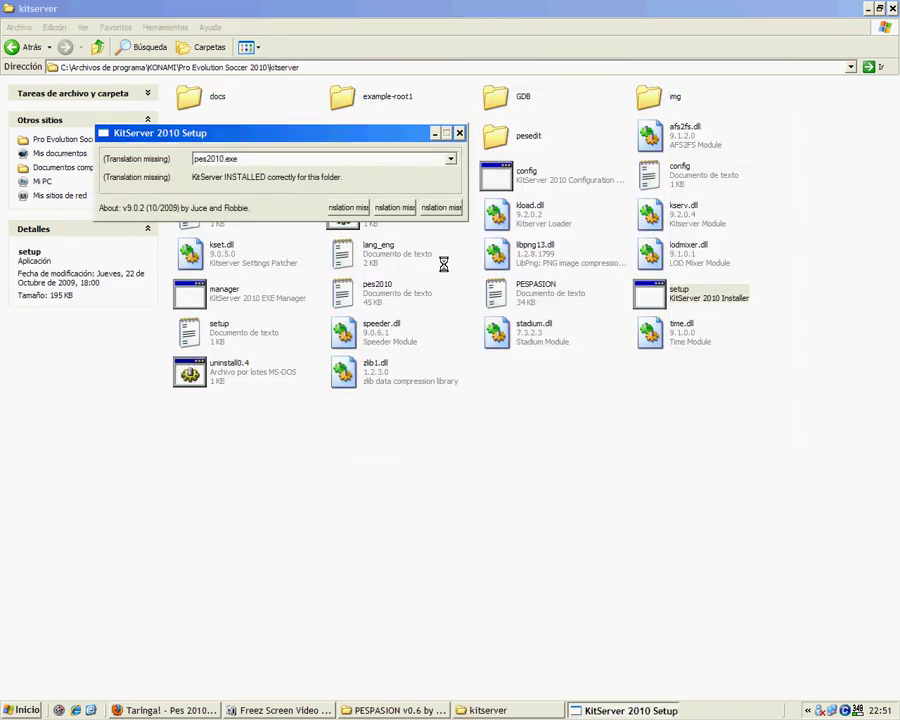
Install KitServer 2010 for pes2010.exe and acknowledge the result message
left_click(303, 157)
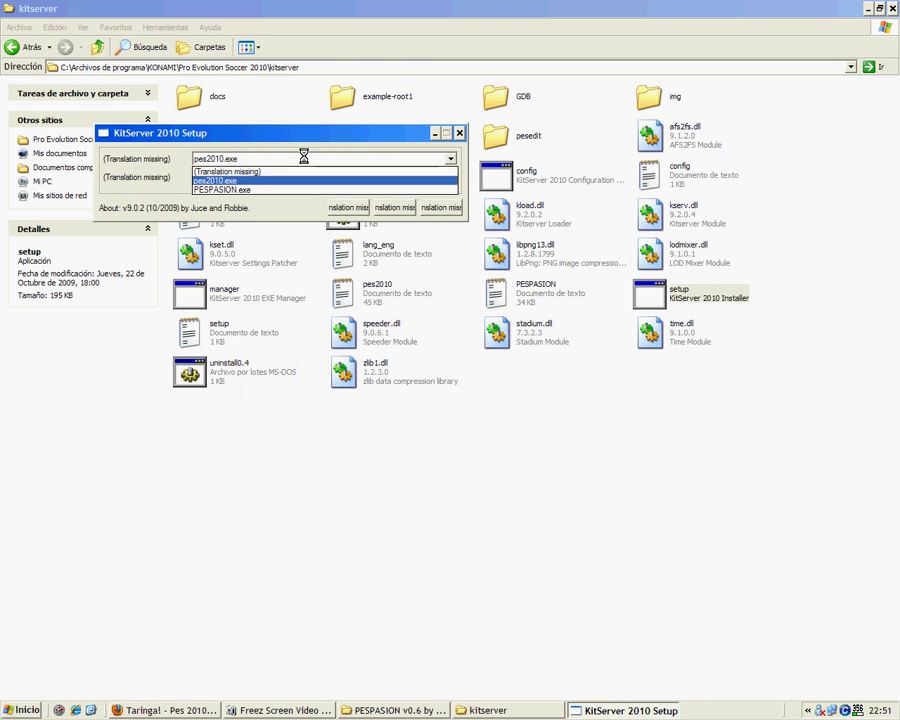
left_click(252, 179)
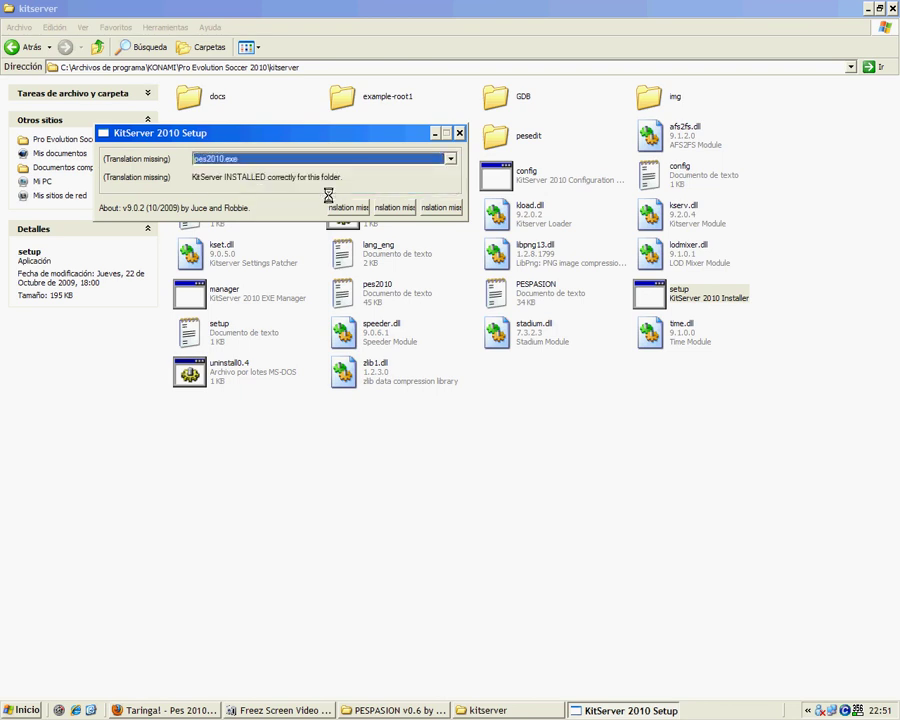
left_click(391, 207)
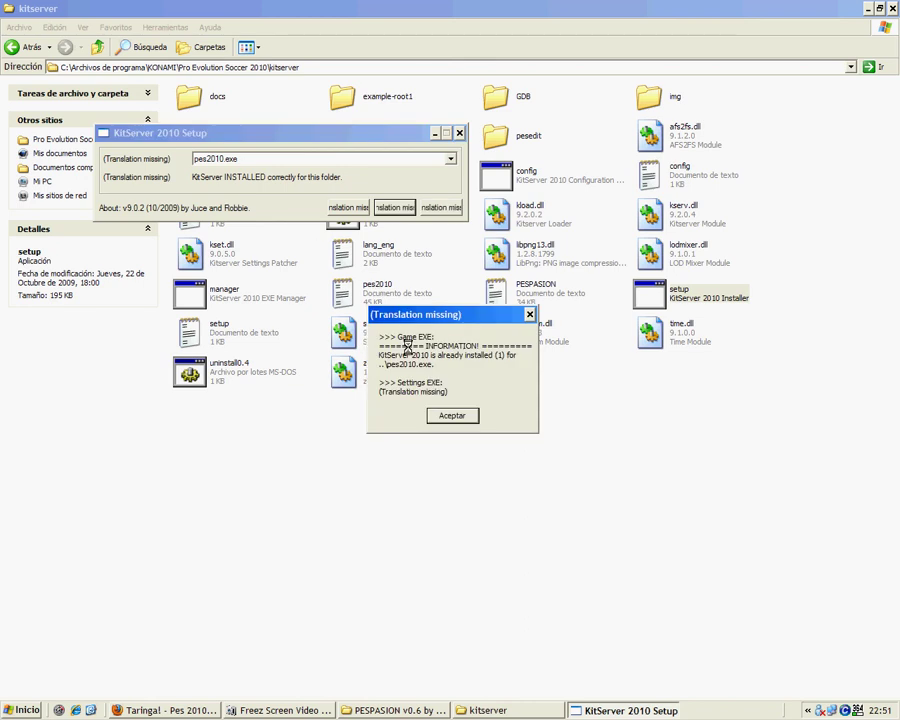
left_click(447, 415)
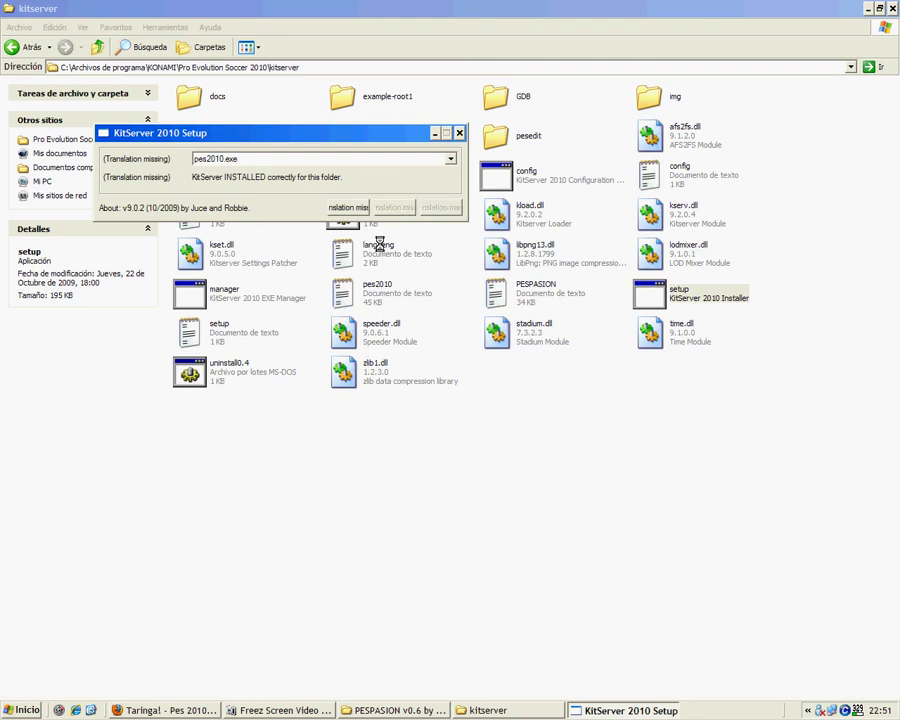
Close the KitServer 2010 setup, return to the Pro Evolution Soccer 2010 folder, and select the pes2010 application
left_click(452, 415)
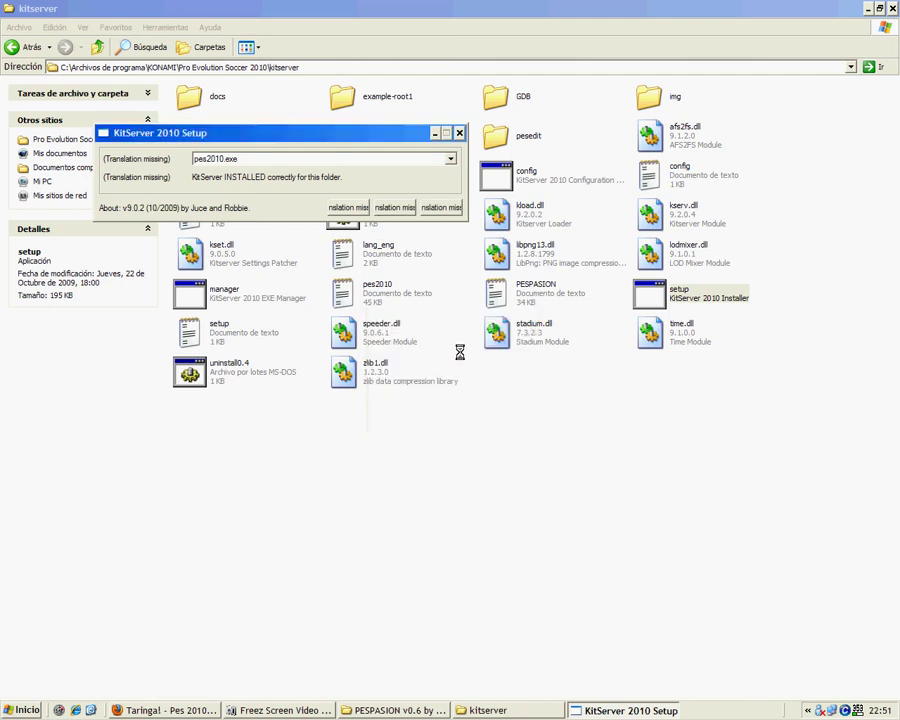
left_click(459, 132)
left_click(25, 47)
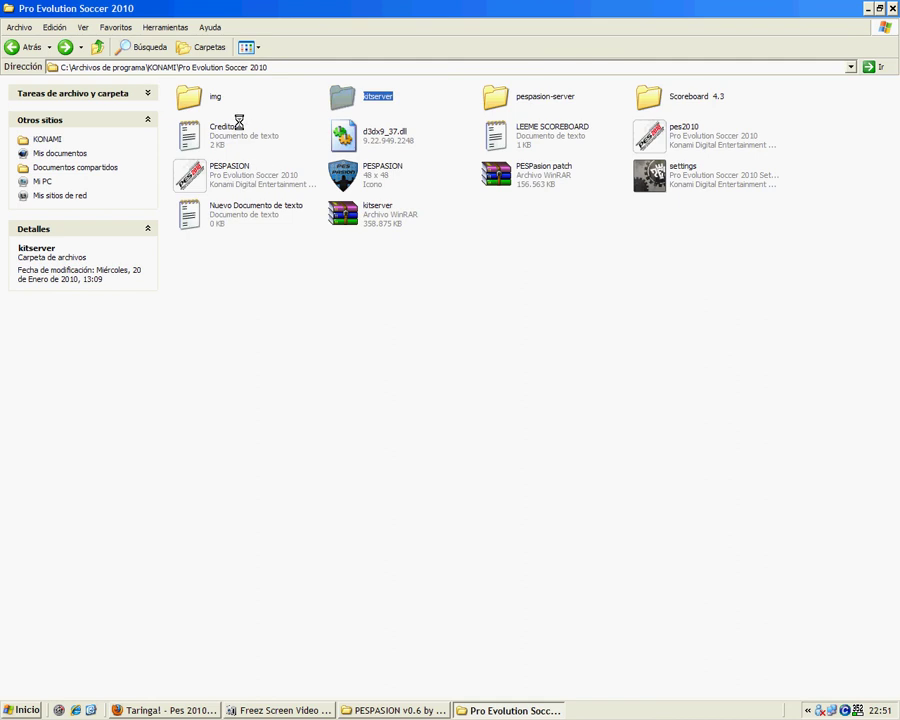
left_click(460, 195)
left_click(720, 140)
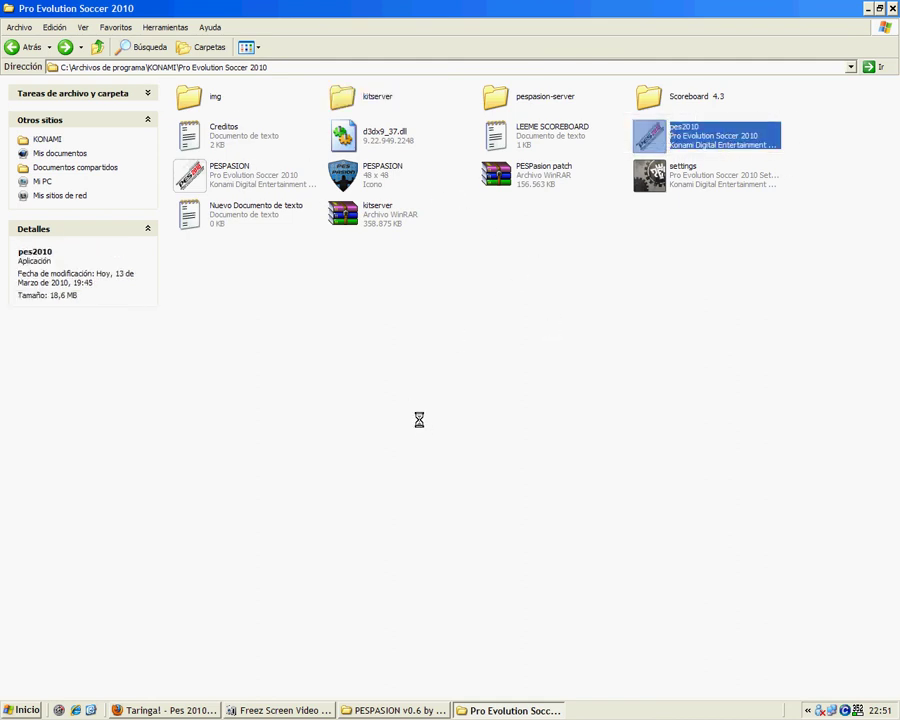
Create a second text document in the game folder, write "terminamos amigos de T!" and "DISCULPEN POR IR MUY LENTO", and close it without saving
right_click(560, 339)
mouse_move(651, 454)
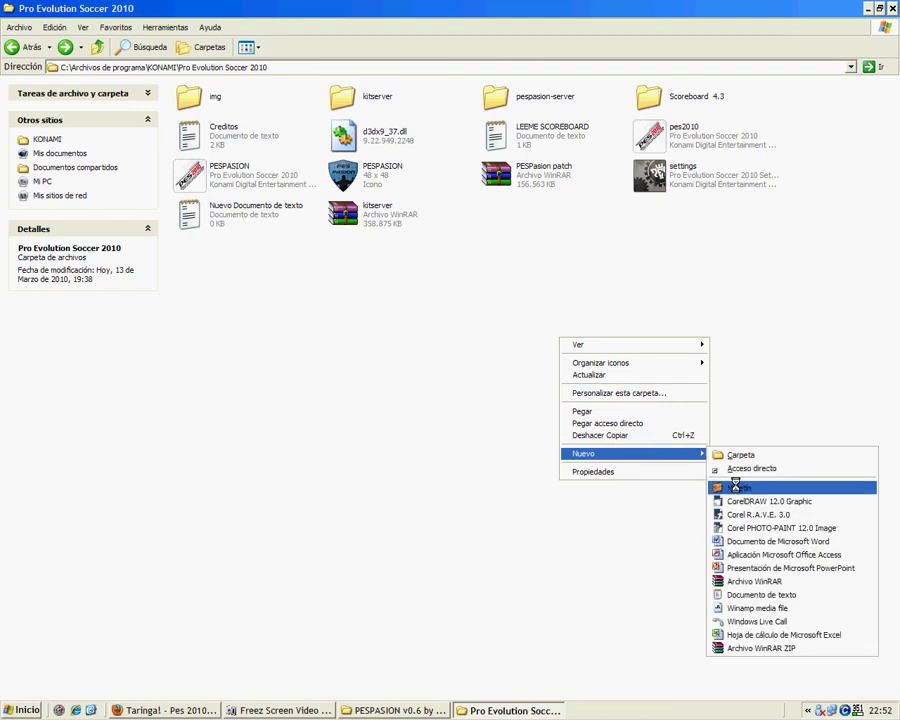
left_click(743, 596)
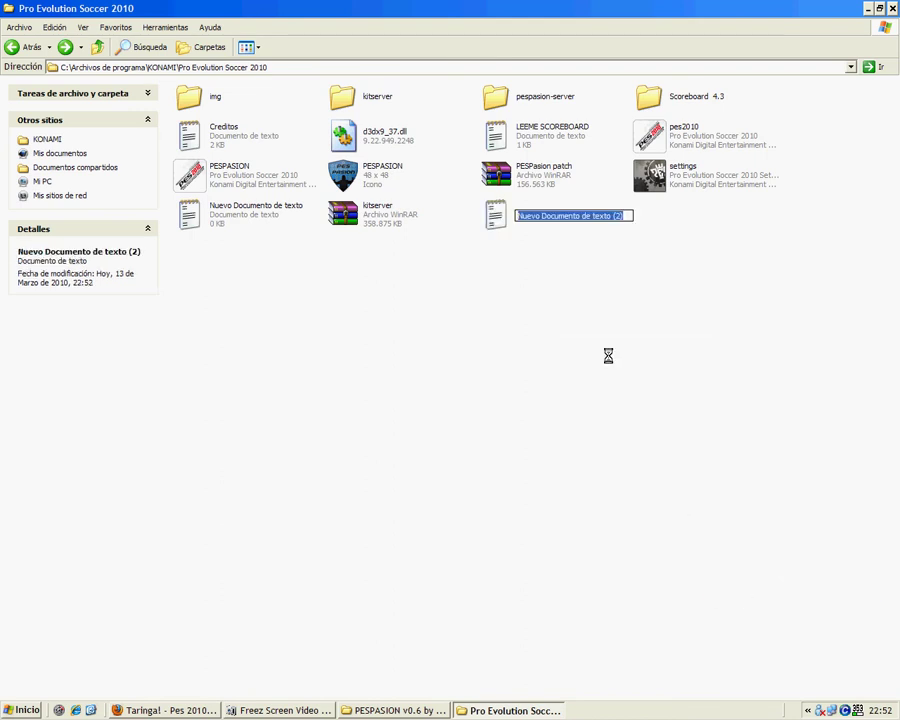
left_click(504, 215)
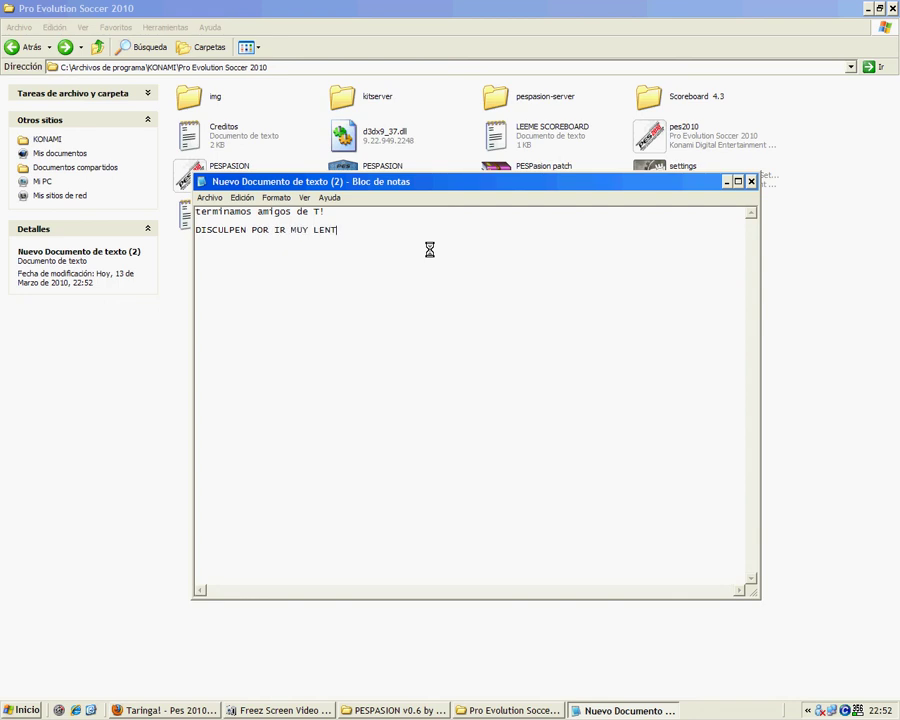
key("alt+F4")
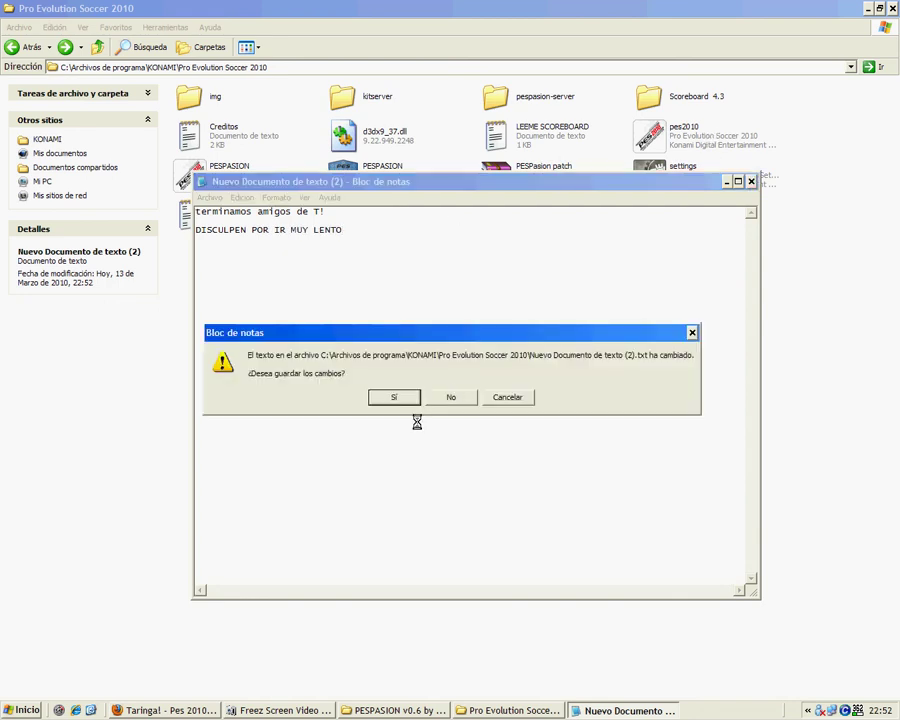
left_click(452, 396)
left_click(281, 710)
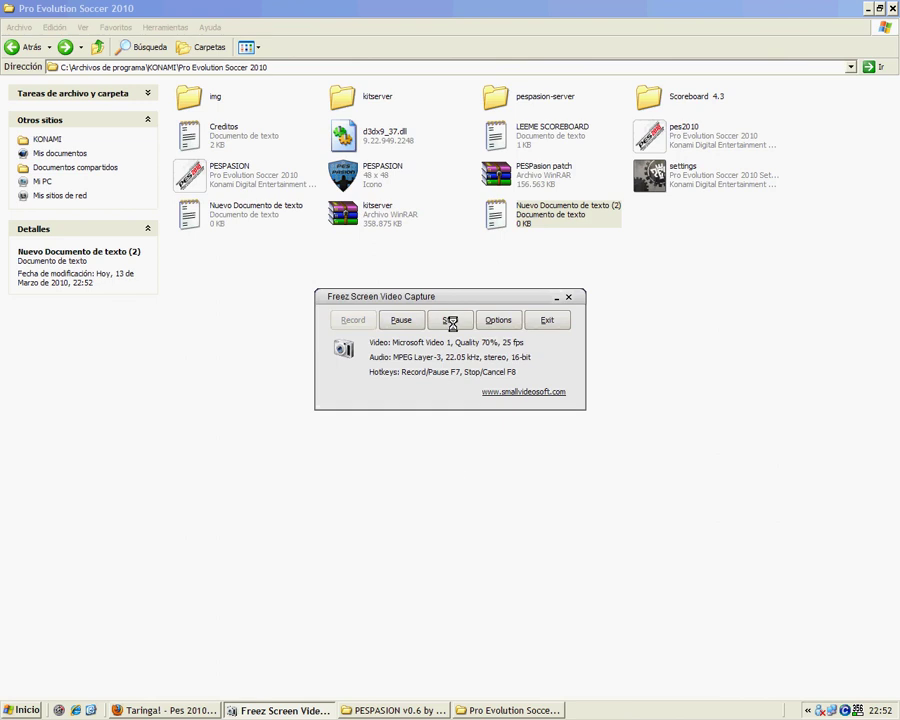